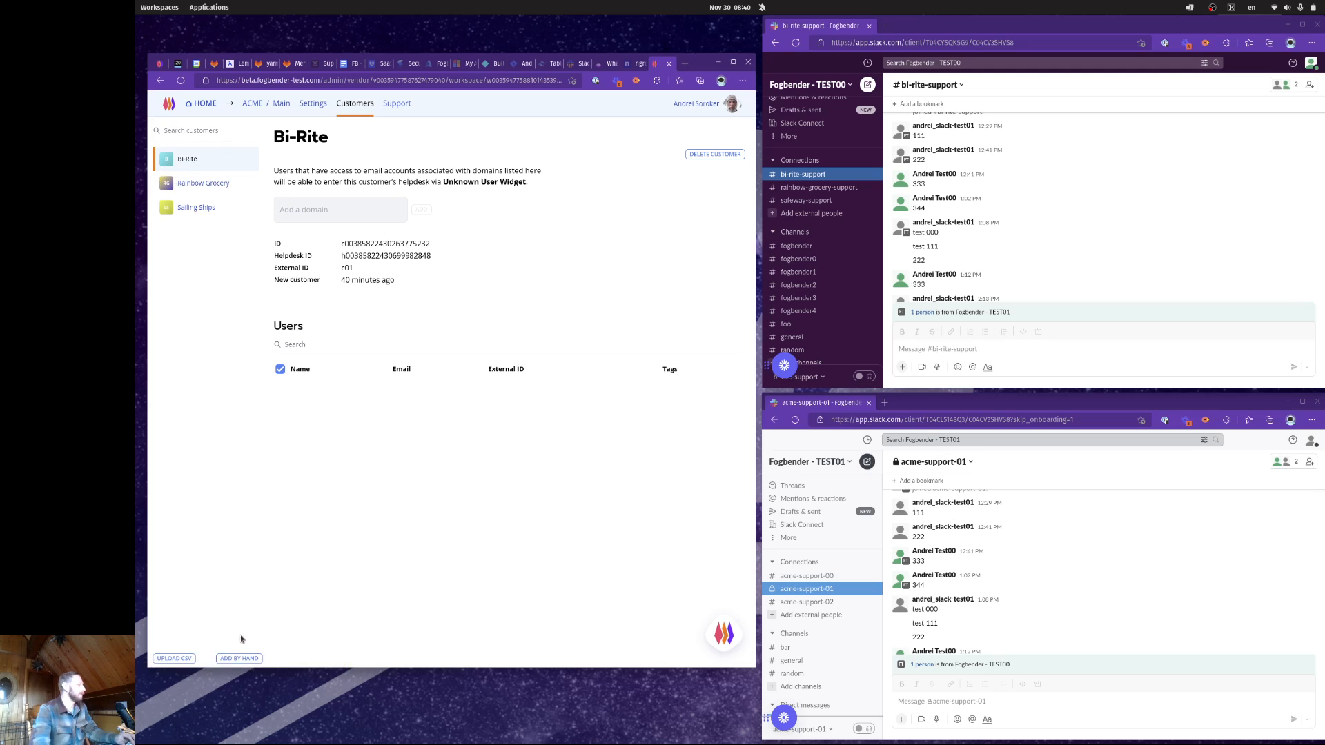
Create a new customer named Safeway by hand and enter its customer ID.
{"action": "left_click", "coordinate": [231, 659]}
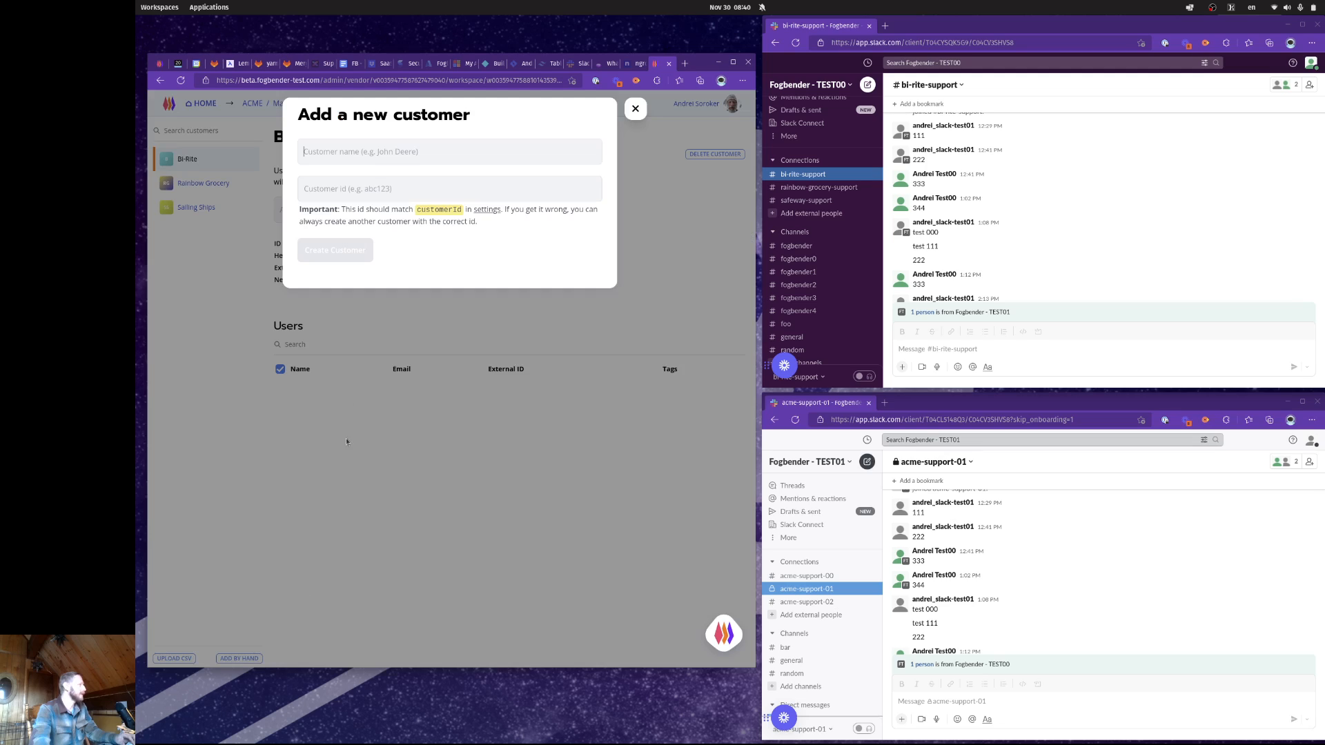
{"action": "type", "text": "Saf"}
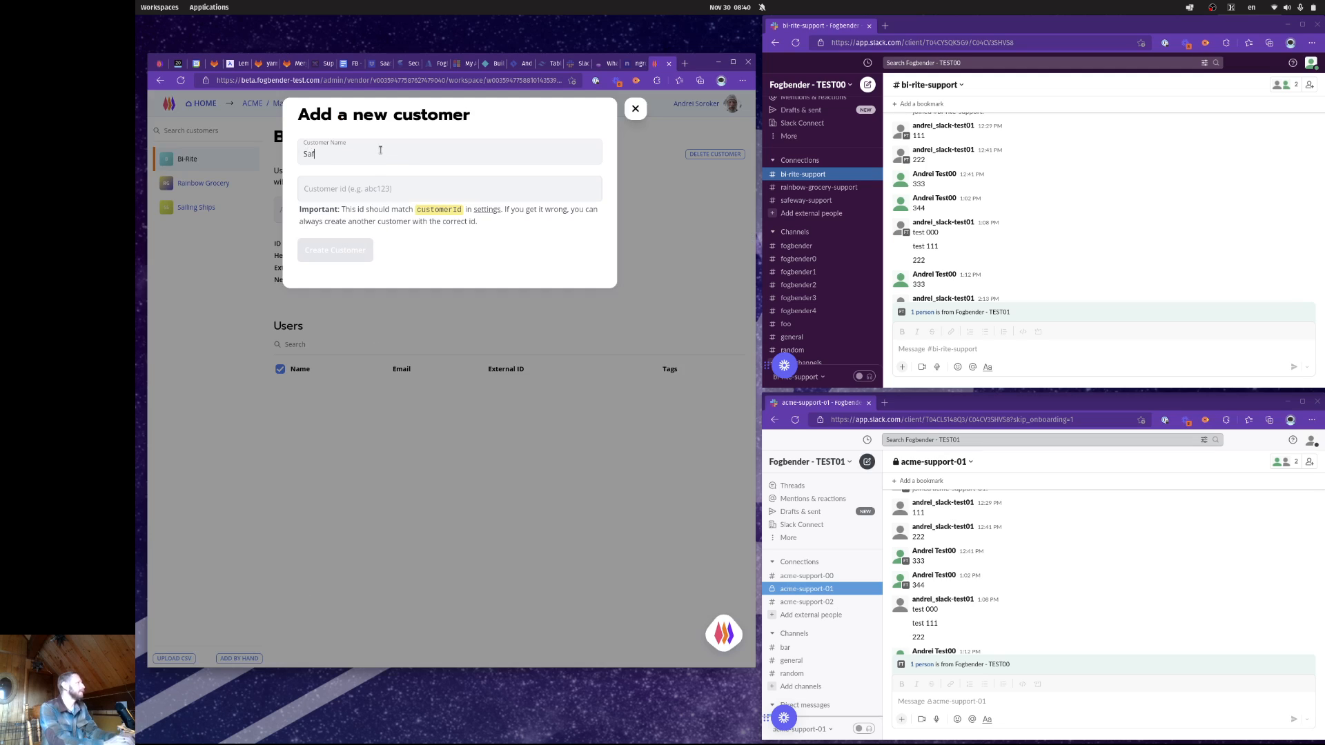
{"action": "type", "text": "es"}
{"action": "key", "text": "BackSpace"}
{"action": "type", "text": "way"}
{"action": "key", "text": "Tab"}
{"action": "type", "text": "c00"}
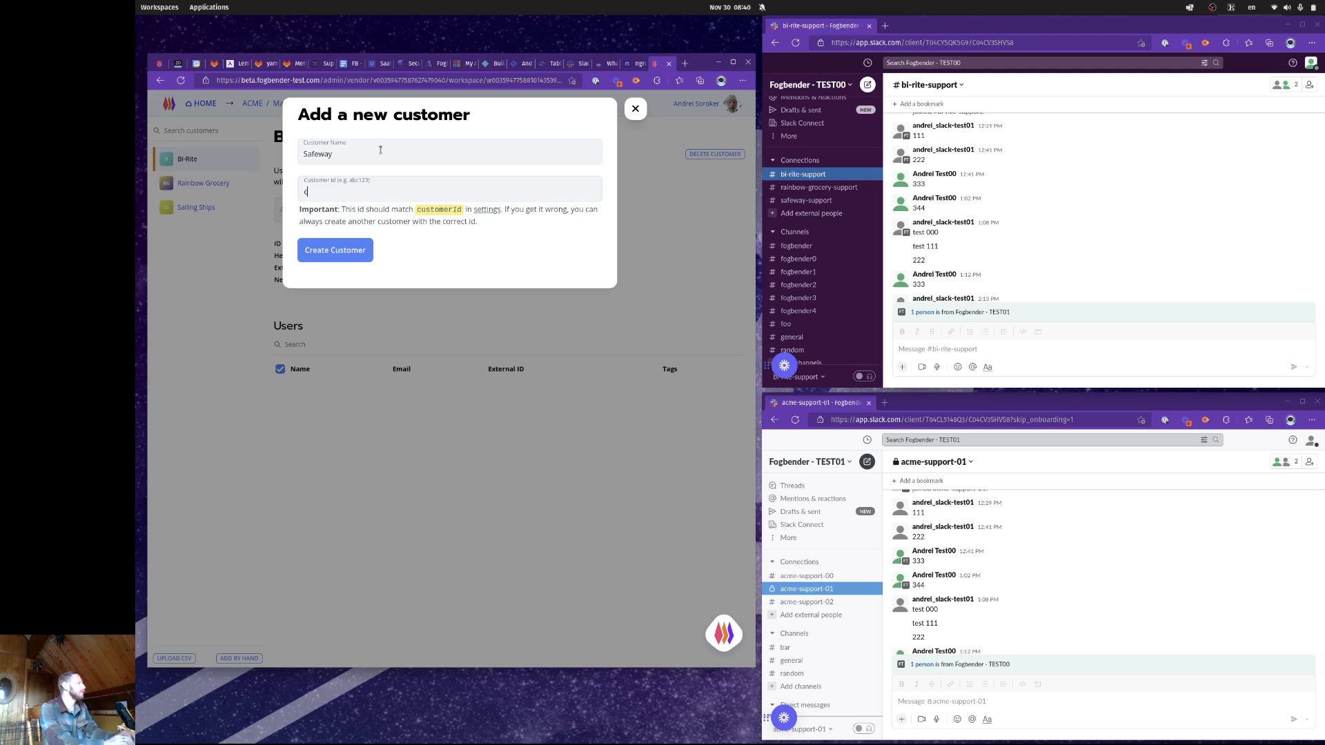
{"action": "left_click", "coordinate": [365, 254]}
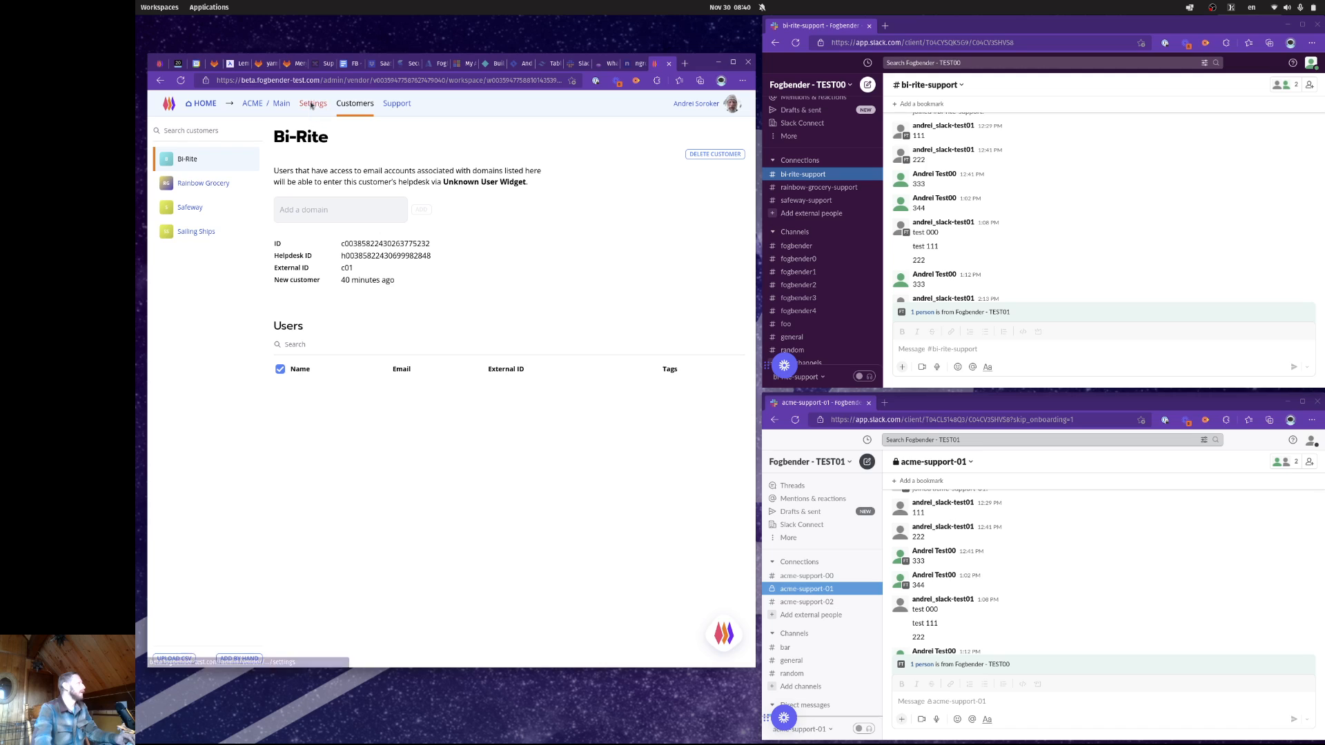
In the workspace settings, change the Slack (Agent) integration's user, review the requested channel and conversation actions, and allow access to Fogbender - TEST00.
{"action": "left_click", "coordinate": [314, 106]}
{"action": "scroll", "coordinate": [481, 336], "scroll_direction": "down", "scroll_amount": 4}
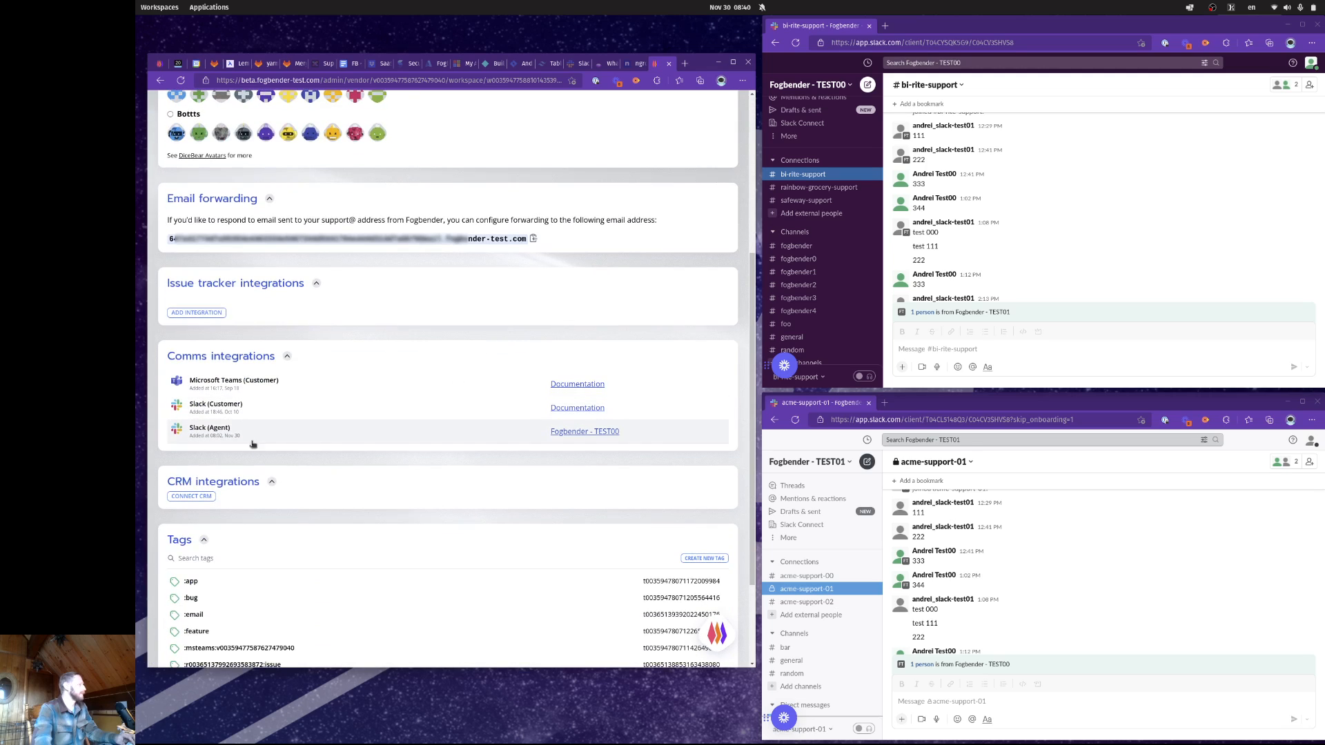
{"action": "left_click", "coordinate": [255, 435]}
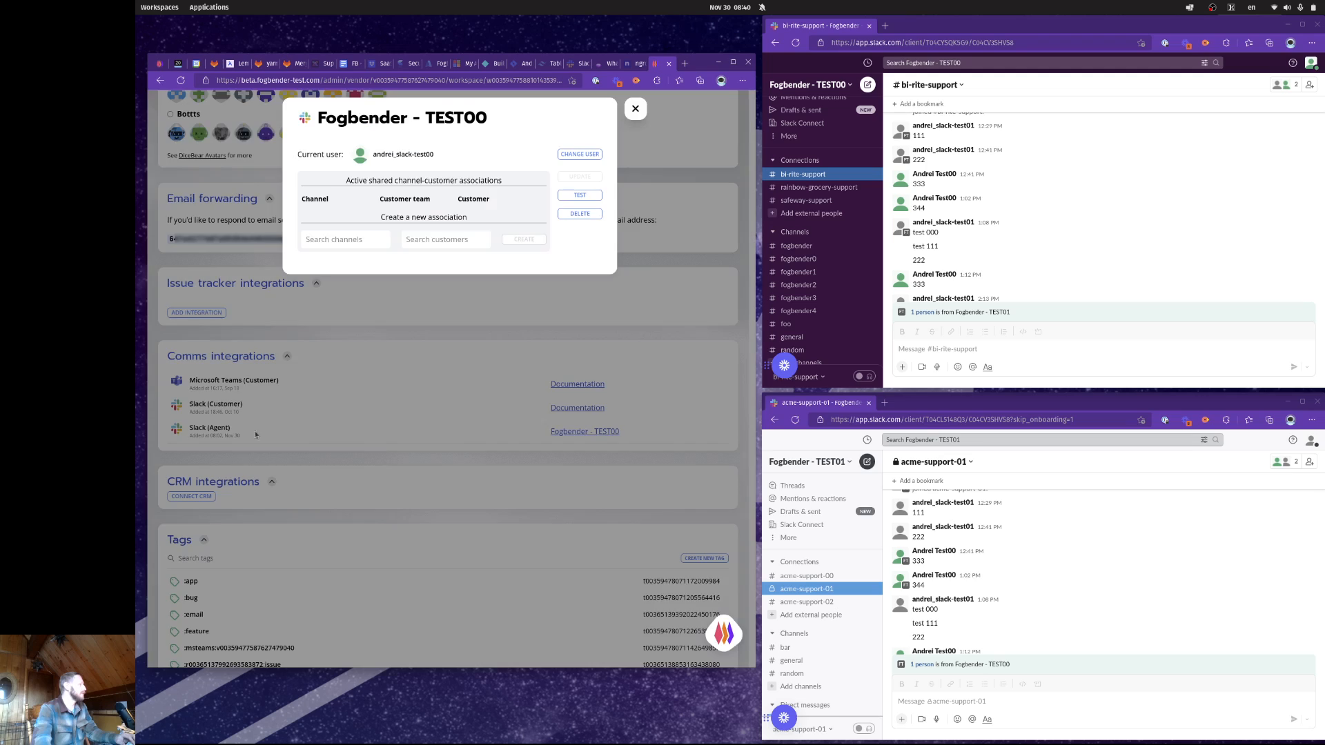
{"action": "left_click", "coordinate": [581, 153]}
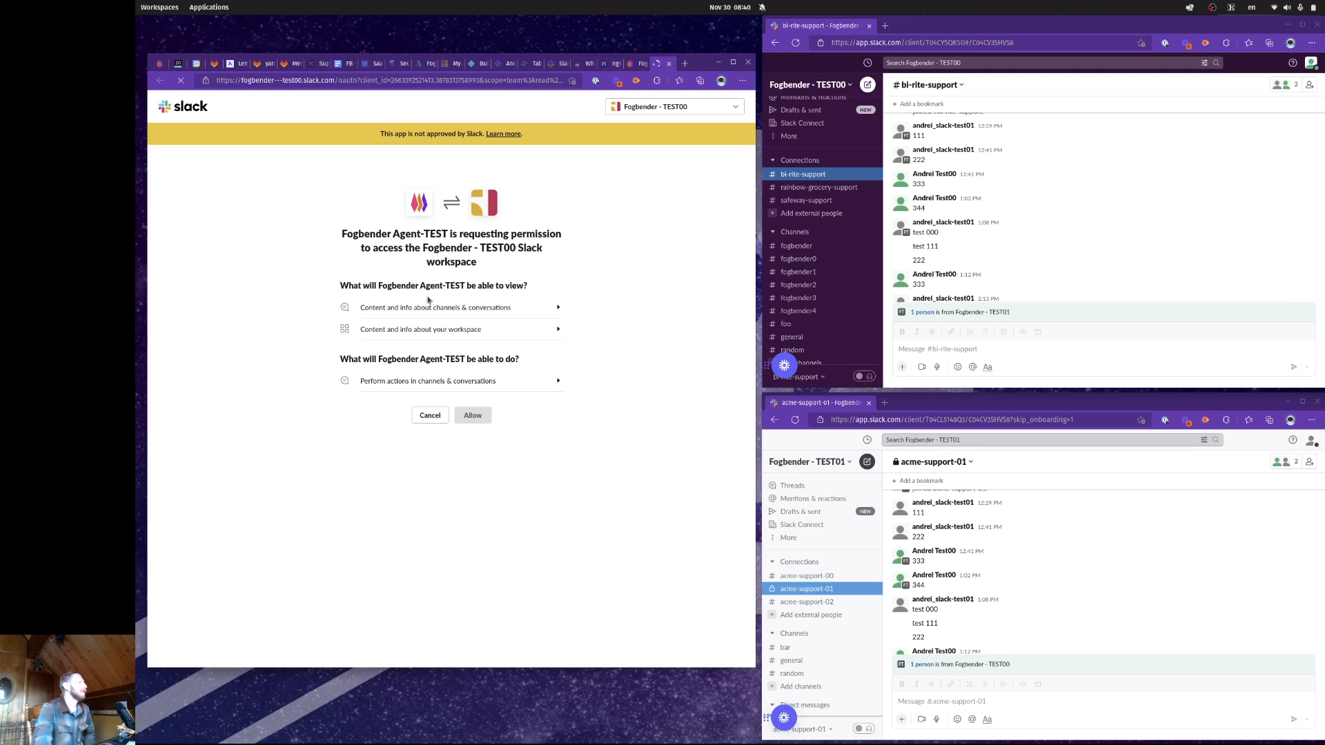
{"action": "left_click", "coordinate": [473, 380]}
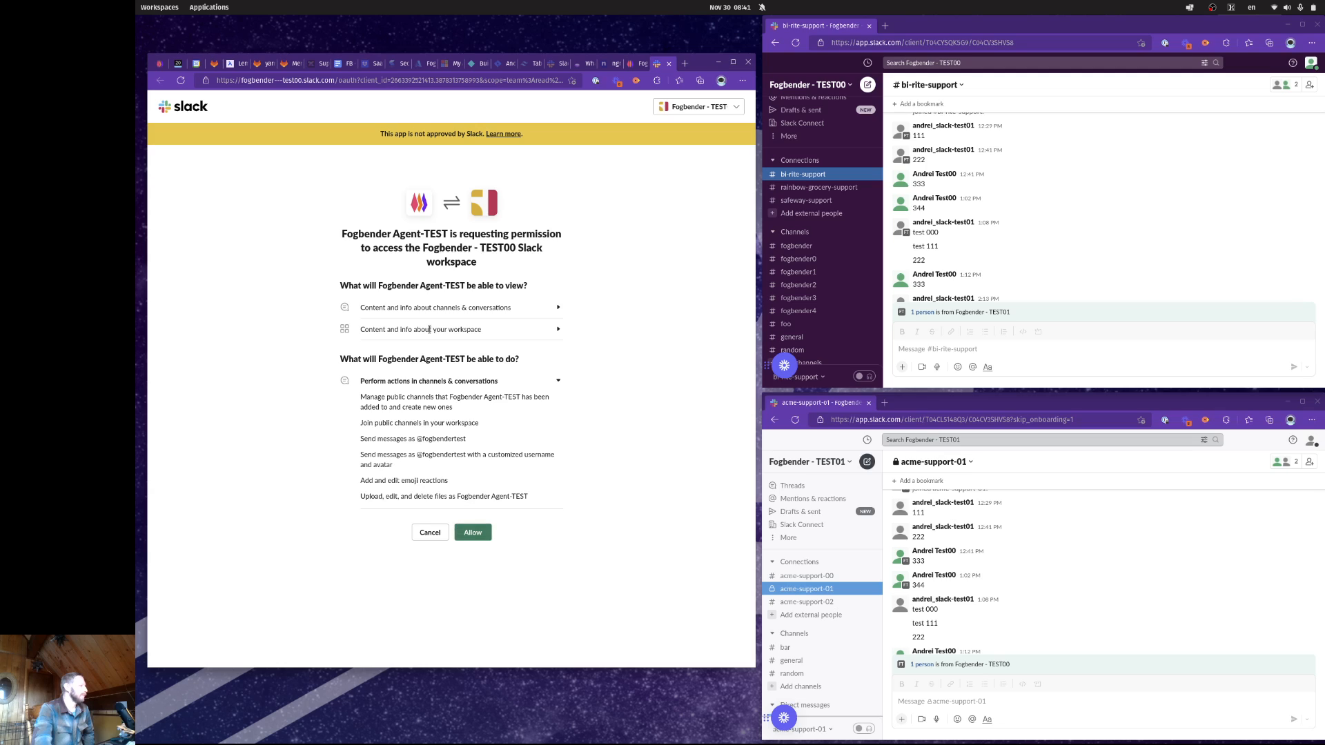
{"action": "left_click_drag", "start_coordinate": [364, 424], "coordinate": [486, 429]}
{"action": "left_click", "coordinate": [362, 435]}
{"action": "left_click", "coordinate": [473, 532]}
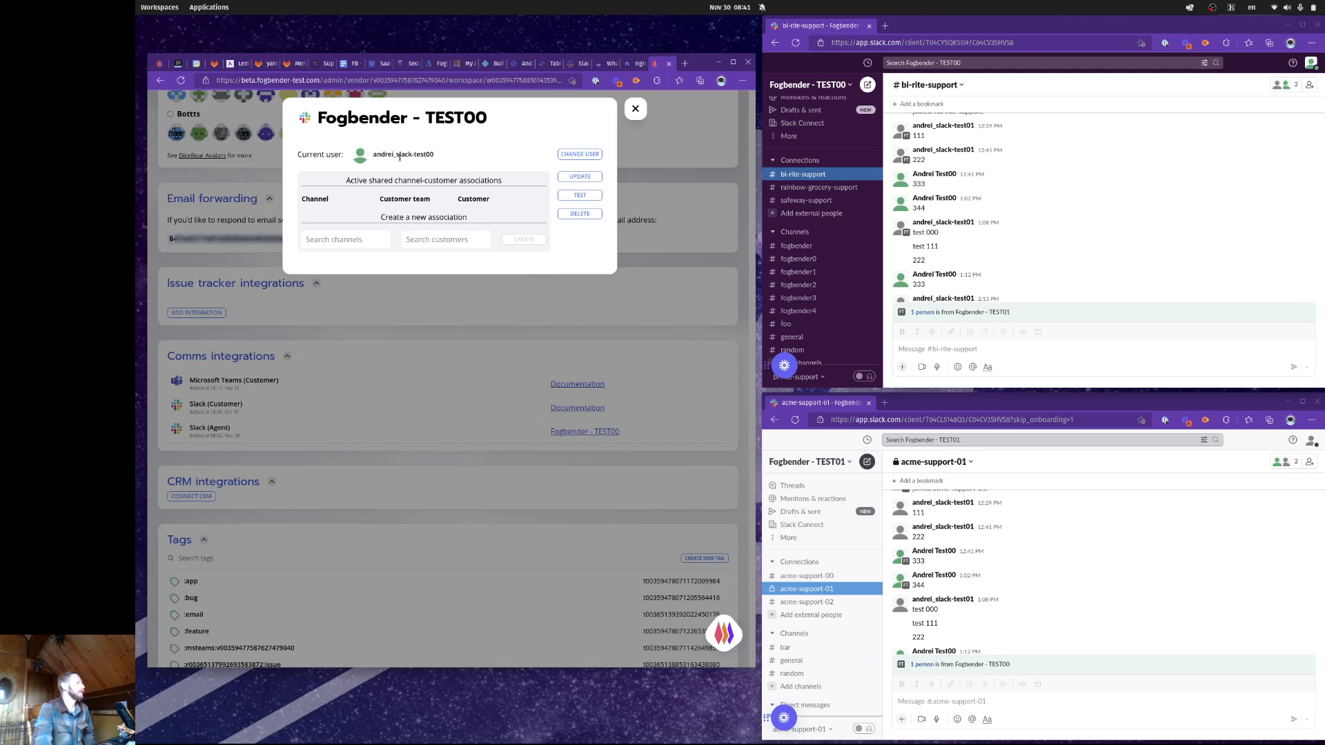
Associate the #rainbow-grocery-support shared channel with the Rainbow Grocery customer.
{"action": "left_click", "coordinate": [343, 239]}
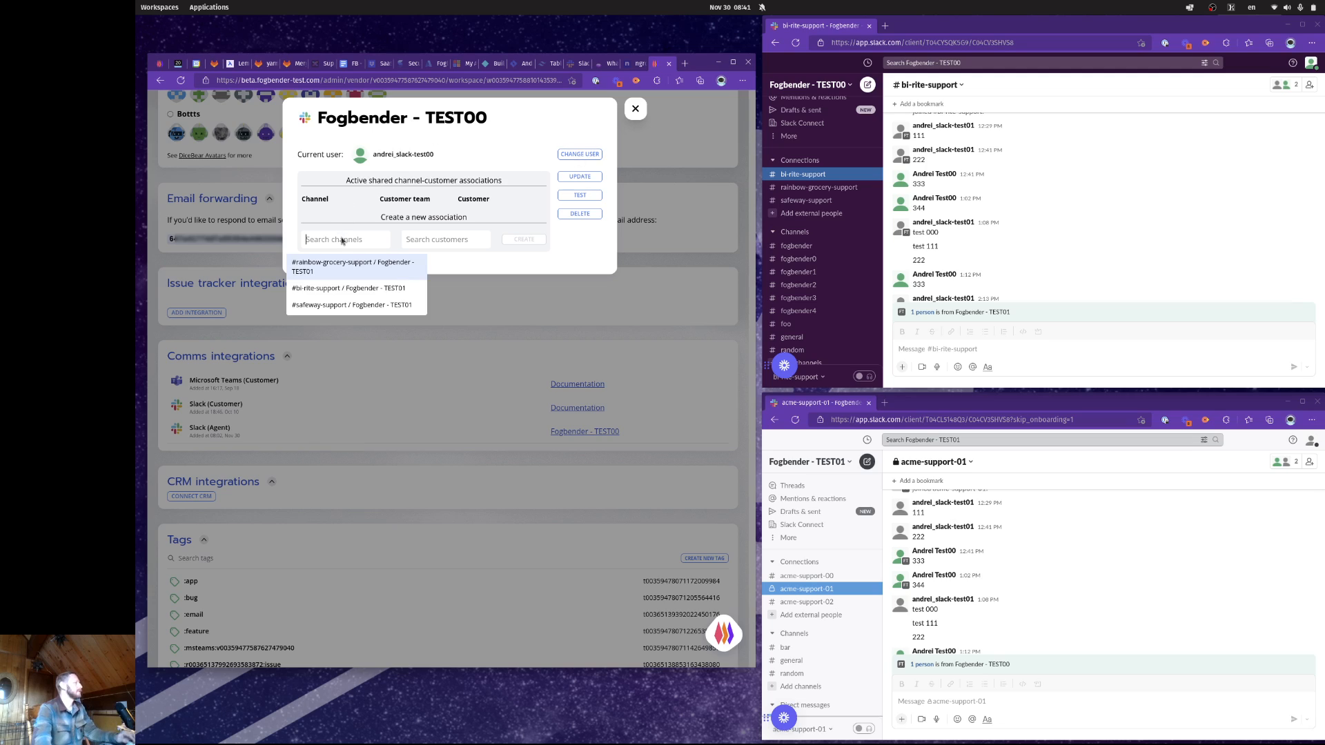
{"action": "left_click", "coordinate": [323, 269]}
{"action": "left_click", "coordinate": [425, 240]}
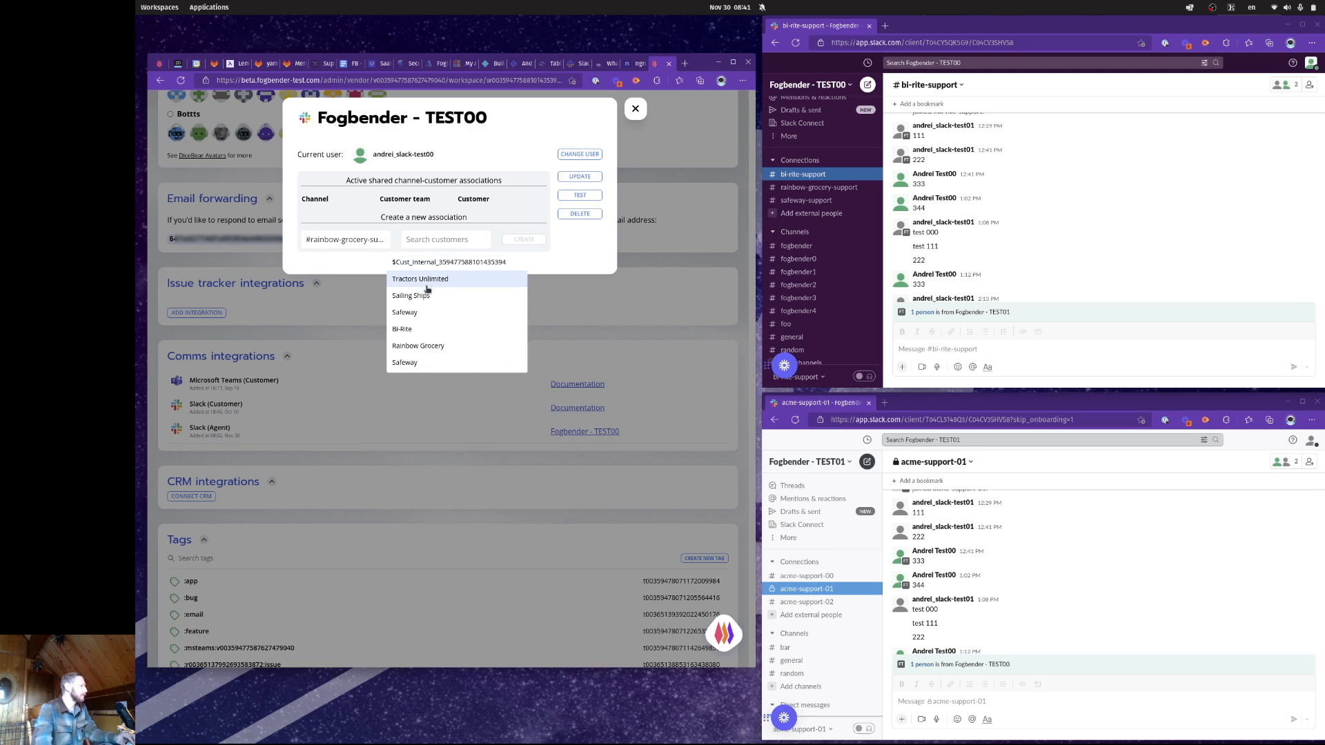
{"action": "left_click", "coordinate": [417, 346]}
{"action": "left_click", "coordinate": [524, 240]}
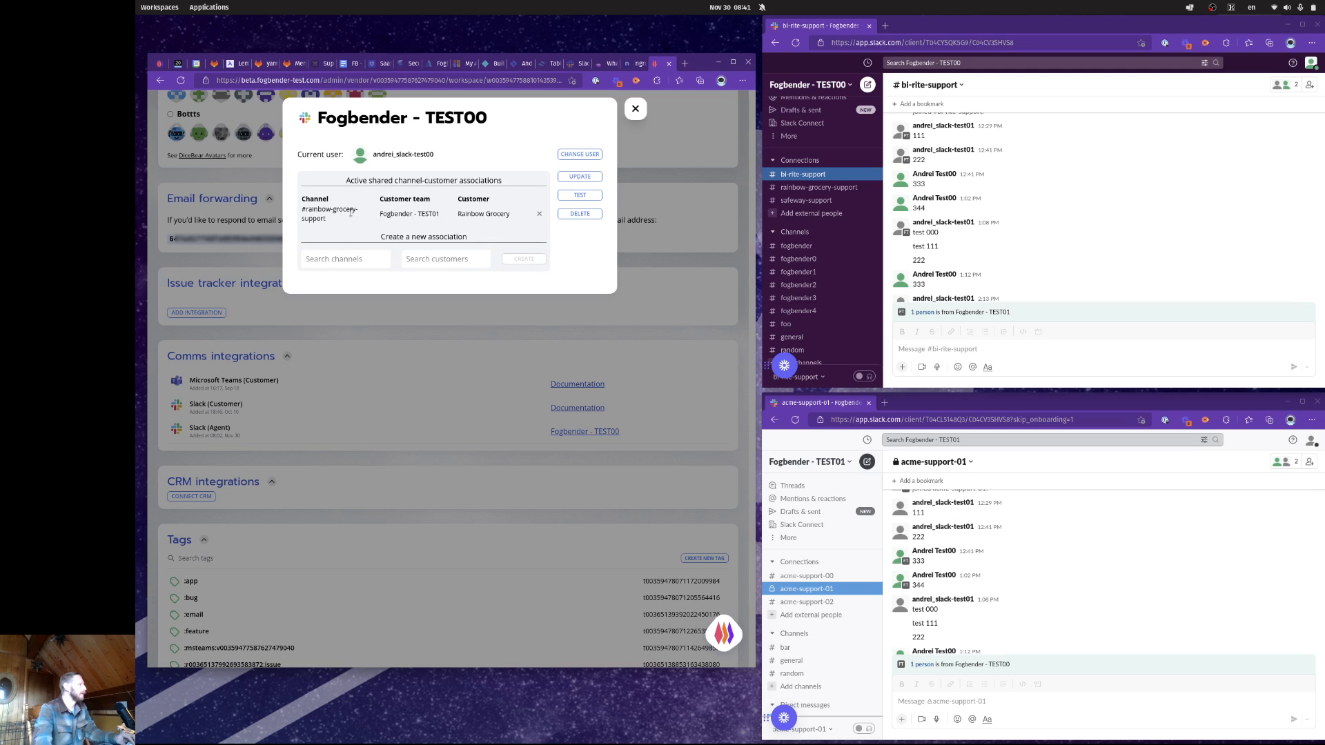
Create an association between the #bi-rite-support shared channel and the Bi-Rite customer.
{"action": "left_click", "coordinate": [341, 259]}
{"action": "left_click", "coordinate": [340, 306]}
{"action": "left_click", "coordinate": [432, 260]}
{"action": "left_click", "coordinate": [433, 345]}
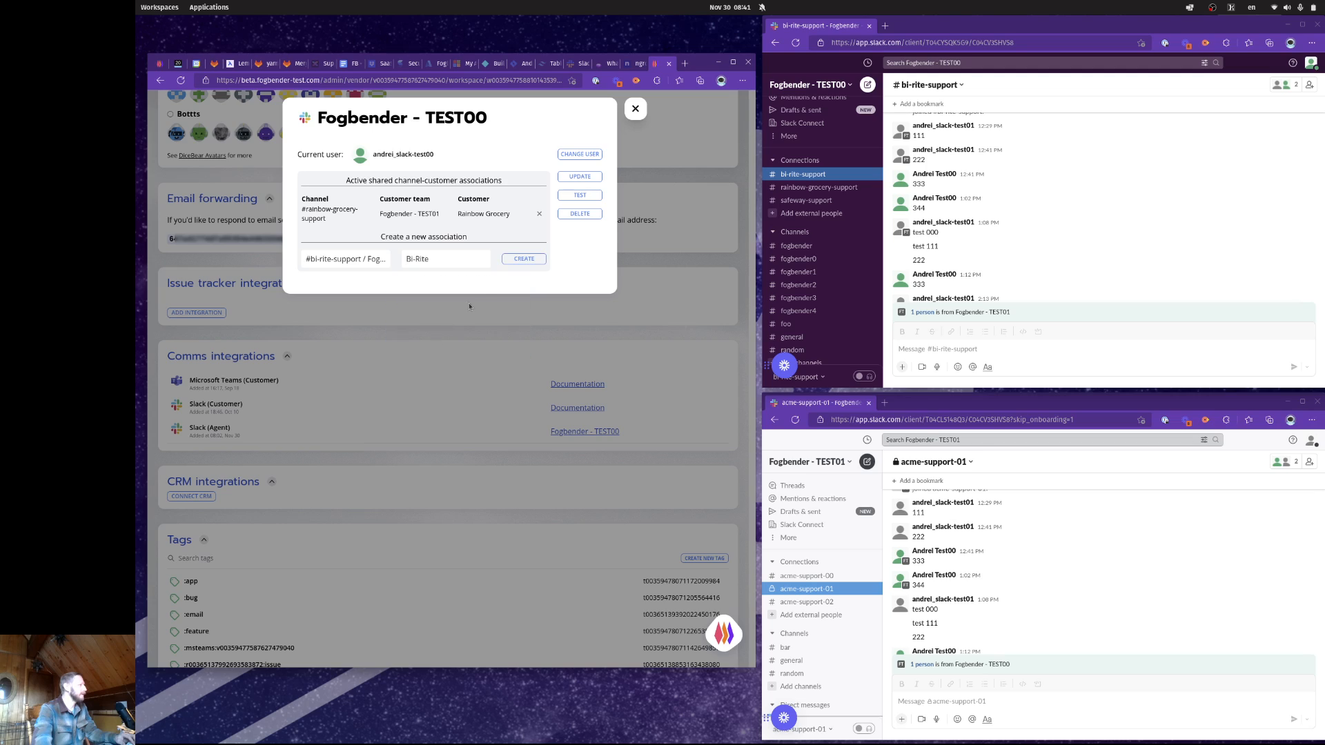
{"action": "left_click", "coordinate": [523, 259]}
Try linking the #safeway-support channel to a Safeway customer and delete that association.
{"action": "left_click", "coordinate": [345, 278]}
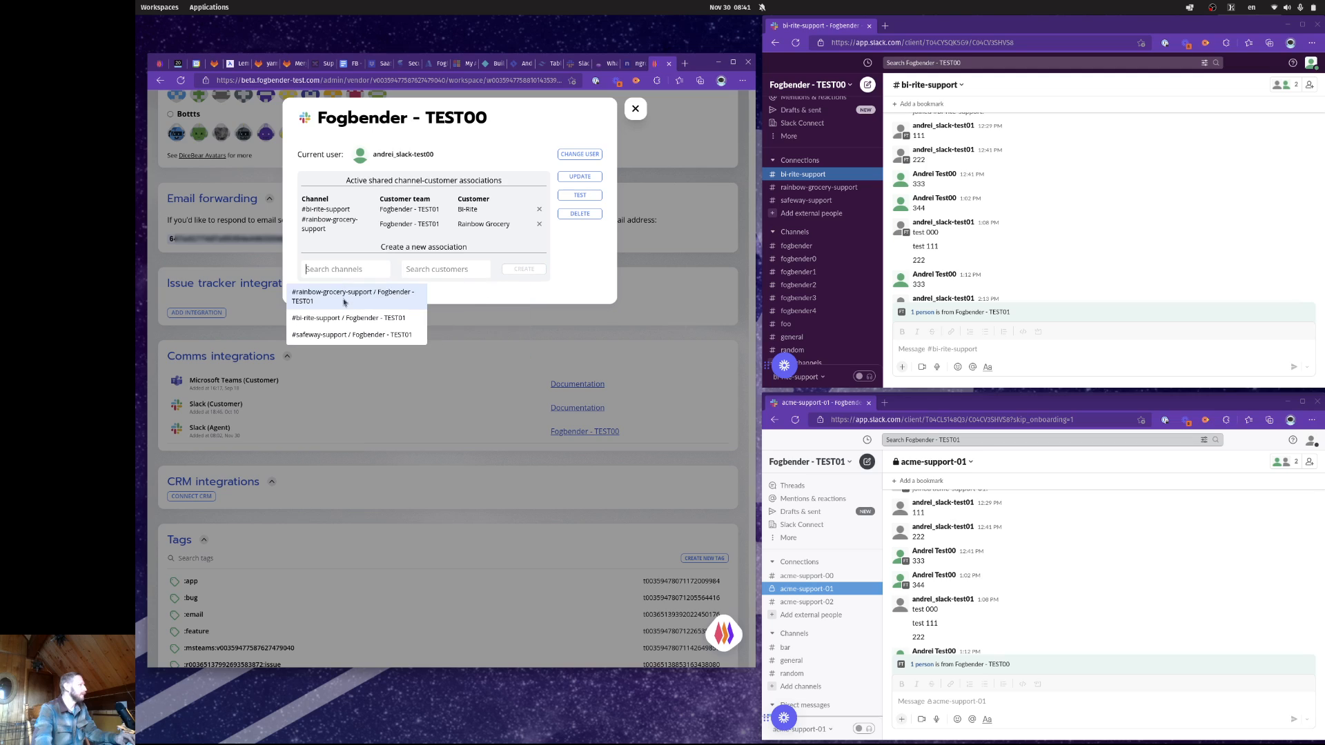
{"action": "left_click", "coordinate": [340, 334]}
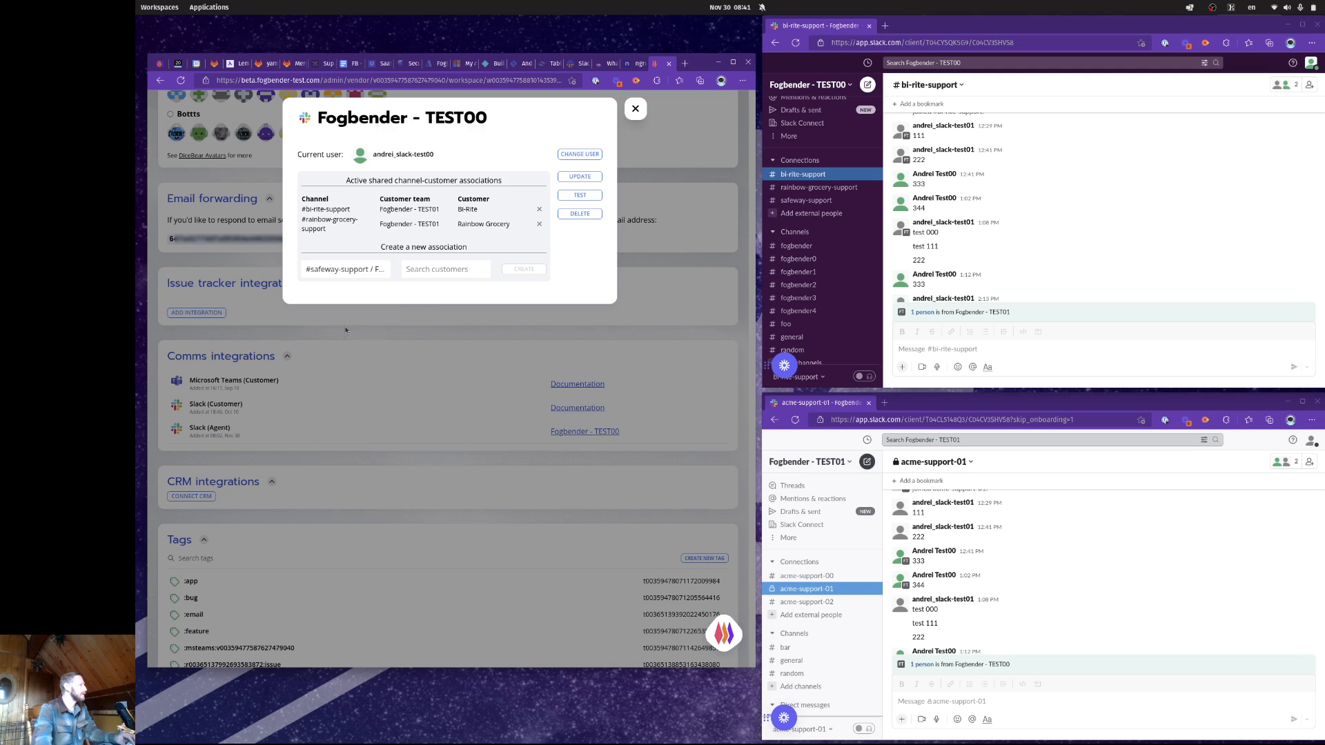
{"action": "left_click", "coordinate": [457, 272]}
{"action": "left_click", "coordinate": [437, 340]}
{"action": "left_click", "coordinate": [516, 269]}
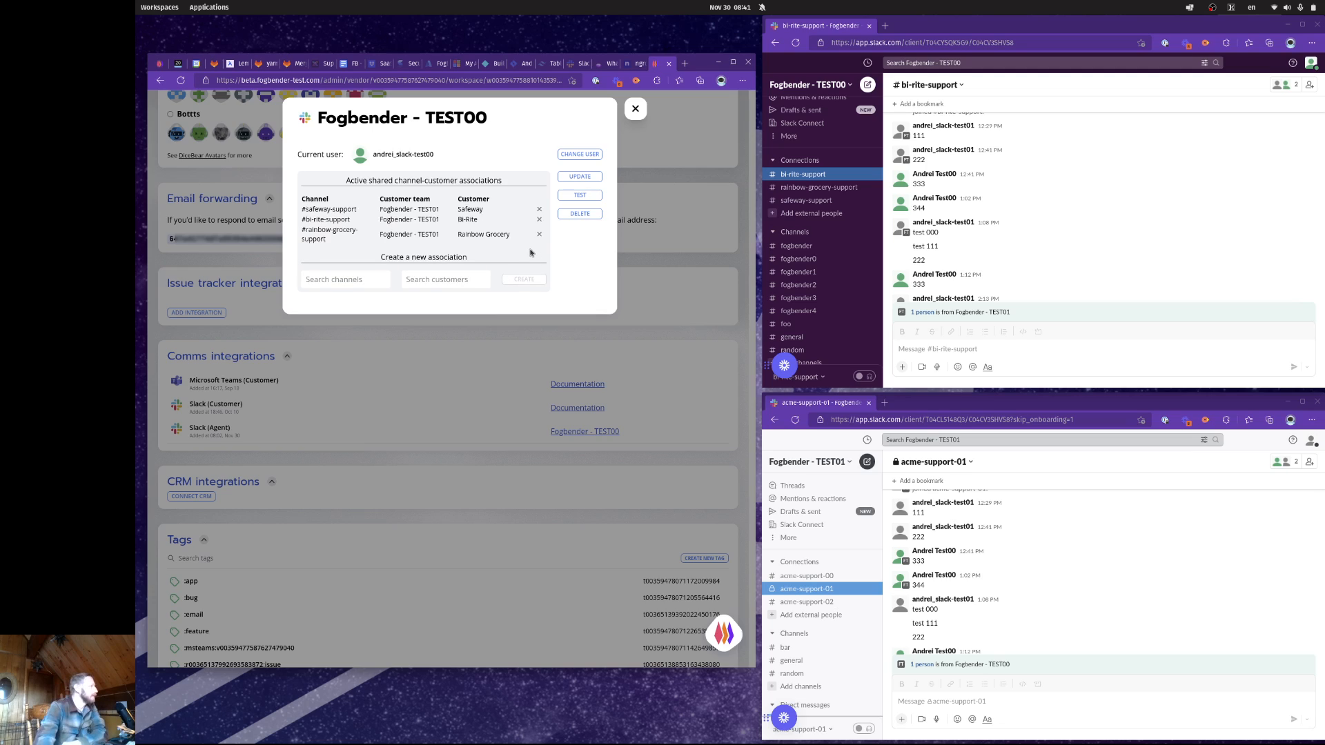
{"action": "left_click", "coordinate": [541, 210]}
Associate the #safeway-support shared channel with the Safeway customer.
{"action": "left_click", "coordinate": [345, 274]}
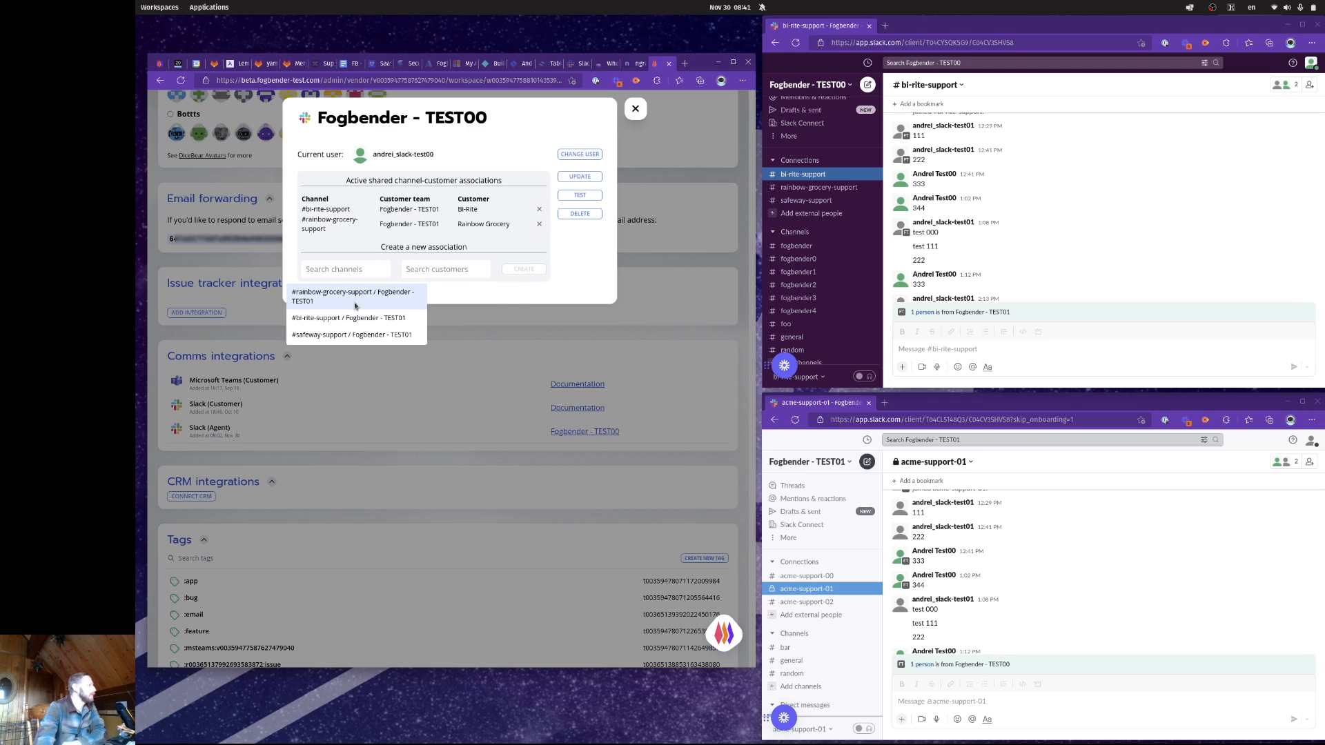
{"action": "left_click", "coordinate": [338, 335]}
{"action": "left_click", "coordinate": [431, 273]}
{"action": "left_click", "coordinate": [432, 343]}
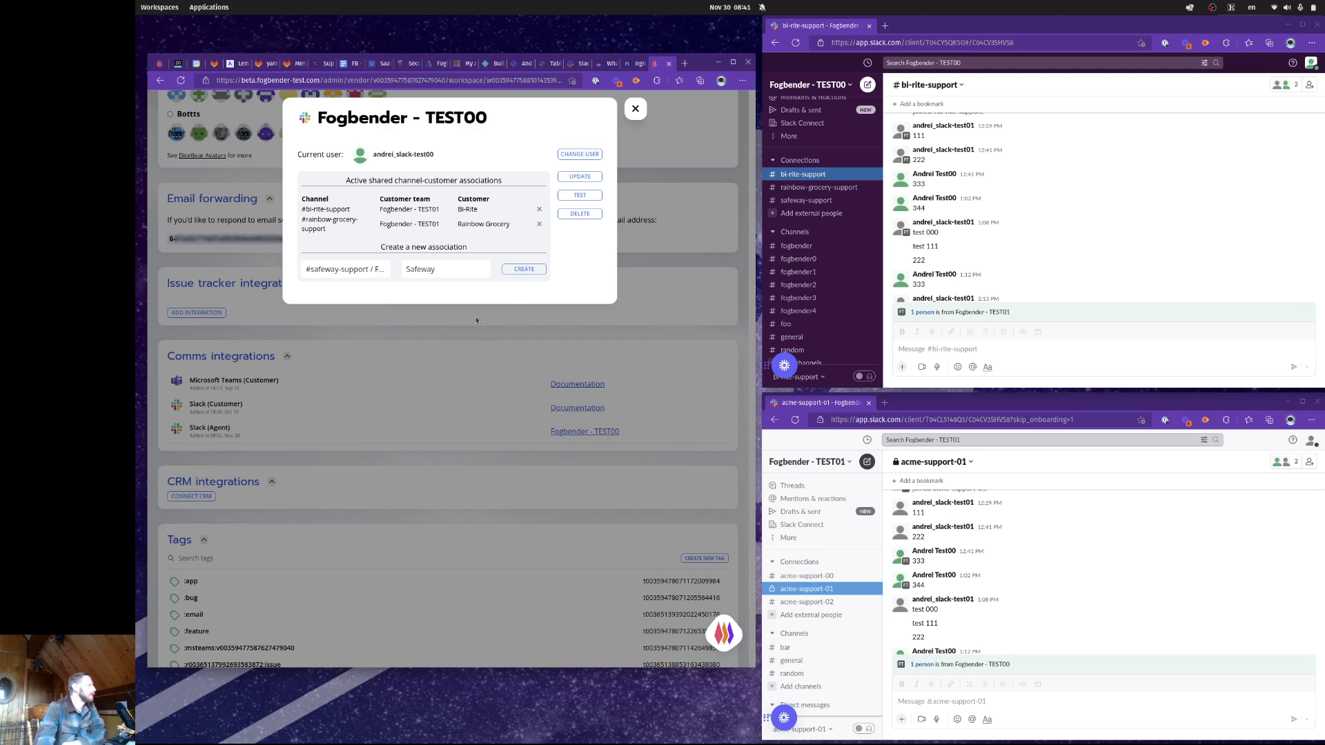
{"action": "left_click", "coordinate": [521, 269]}
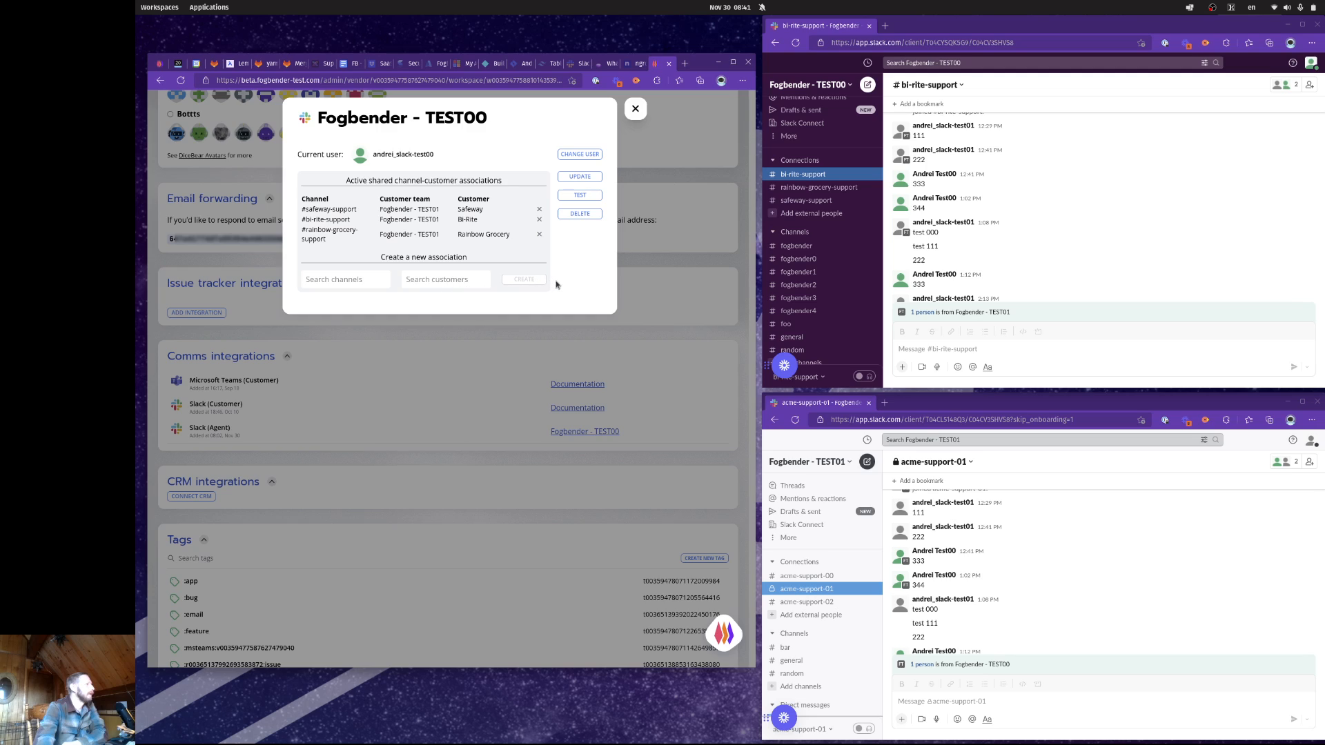
Close the Fogbender - TEST00 integration details and open the ACME / Main workspace's room list.
{"action": "left_click", "coordinate": [634, 109]}
{"action": "scroll", "coordinate": [499, 351], "scroll_direction": "up", "scroll_amount": 5}
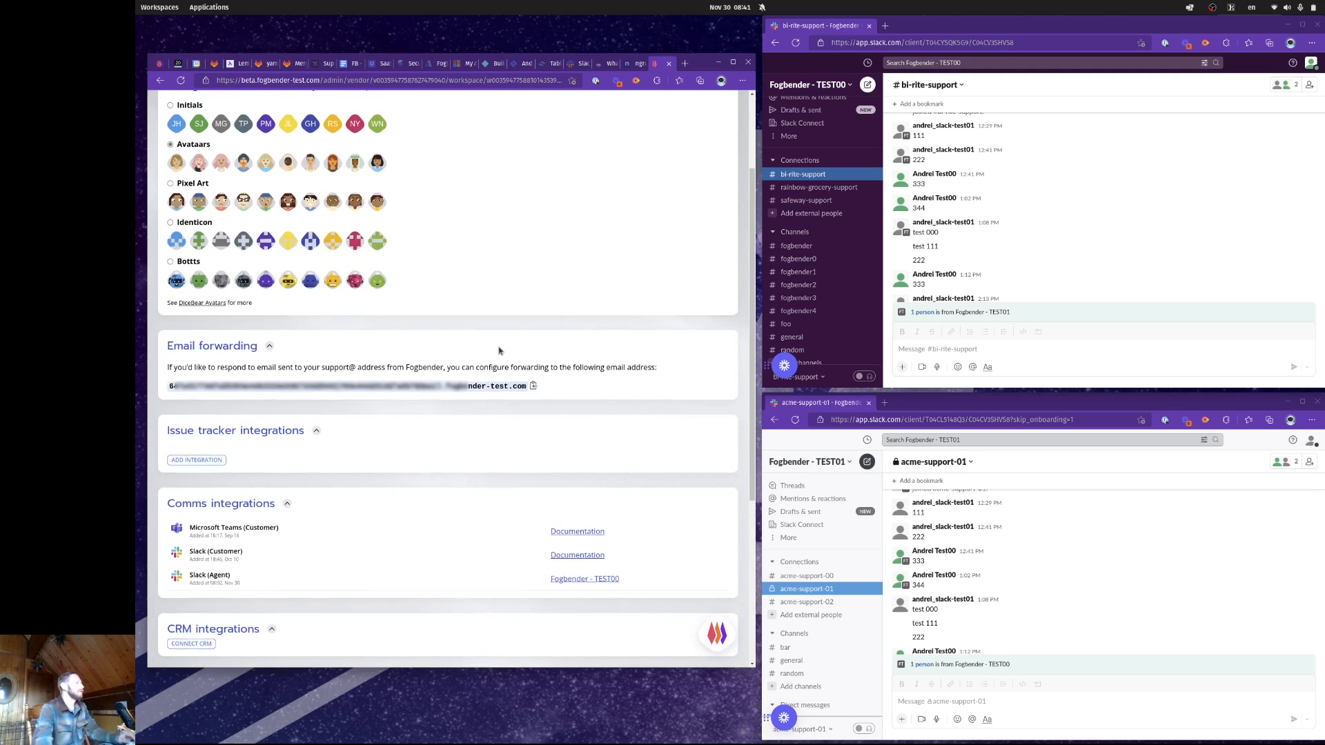
{"action": "left_click", "coordinate": [280, 103]}
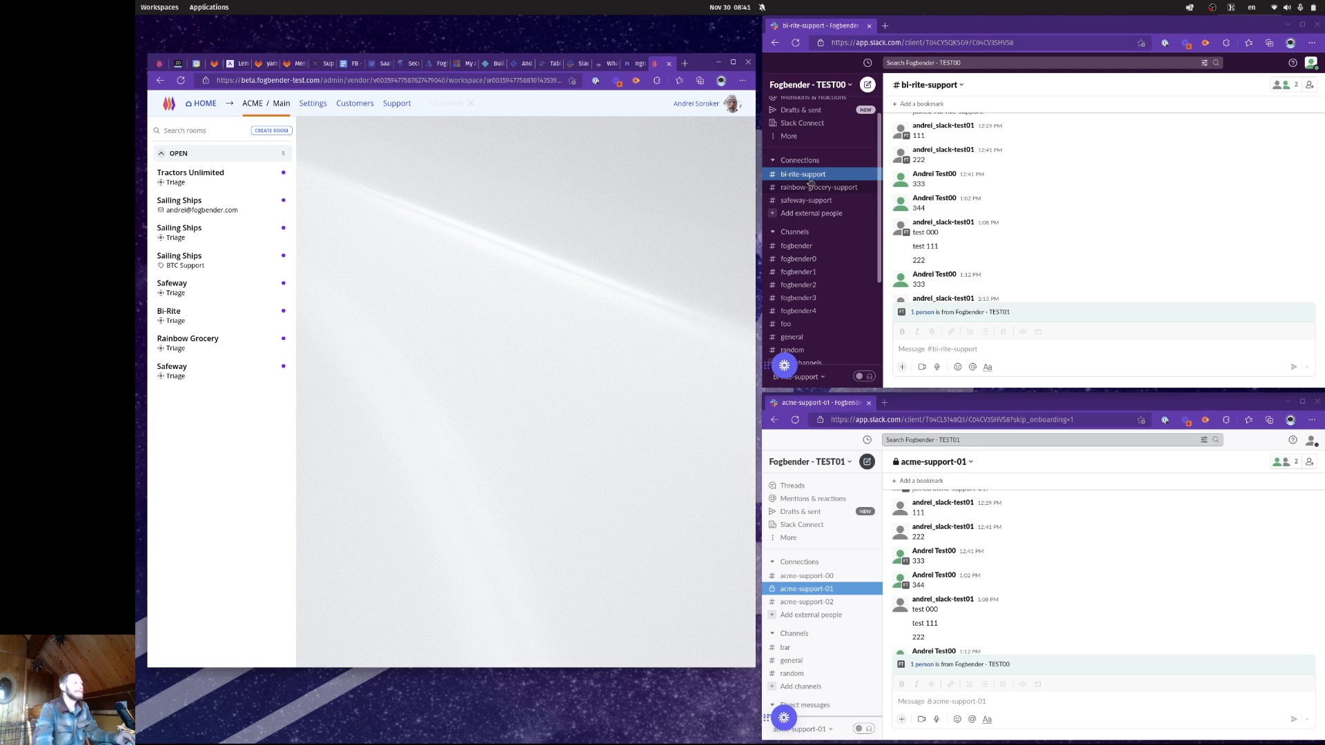
Switch to the Fogbender - TEST01 Slack workspace and send the message "TEST" in the acme-support-02 channel.
{"action": "left_click", "coordinate": [965, 349]}
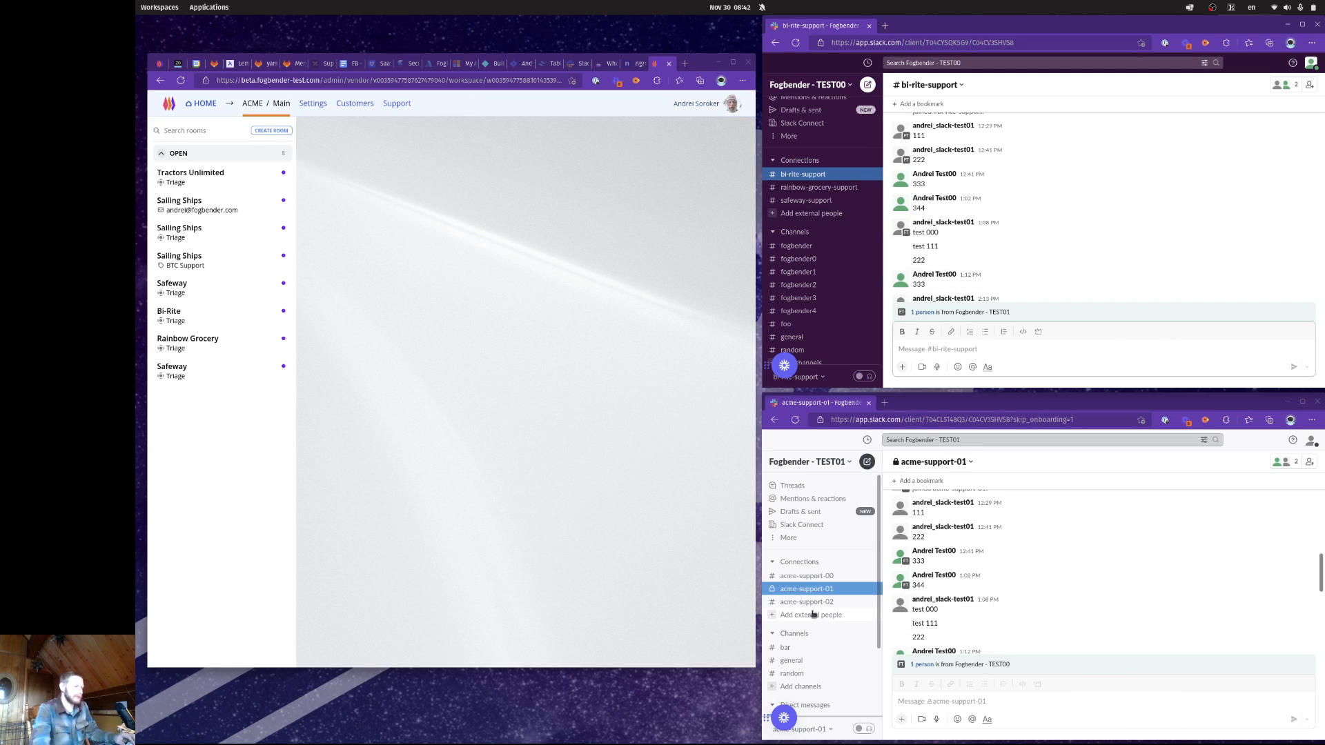
{"action": "scroll", "coordinate": [969, 610], "scroll_direction": "down", "scroll_amount": 5}
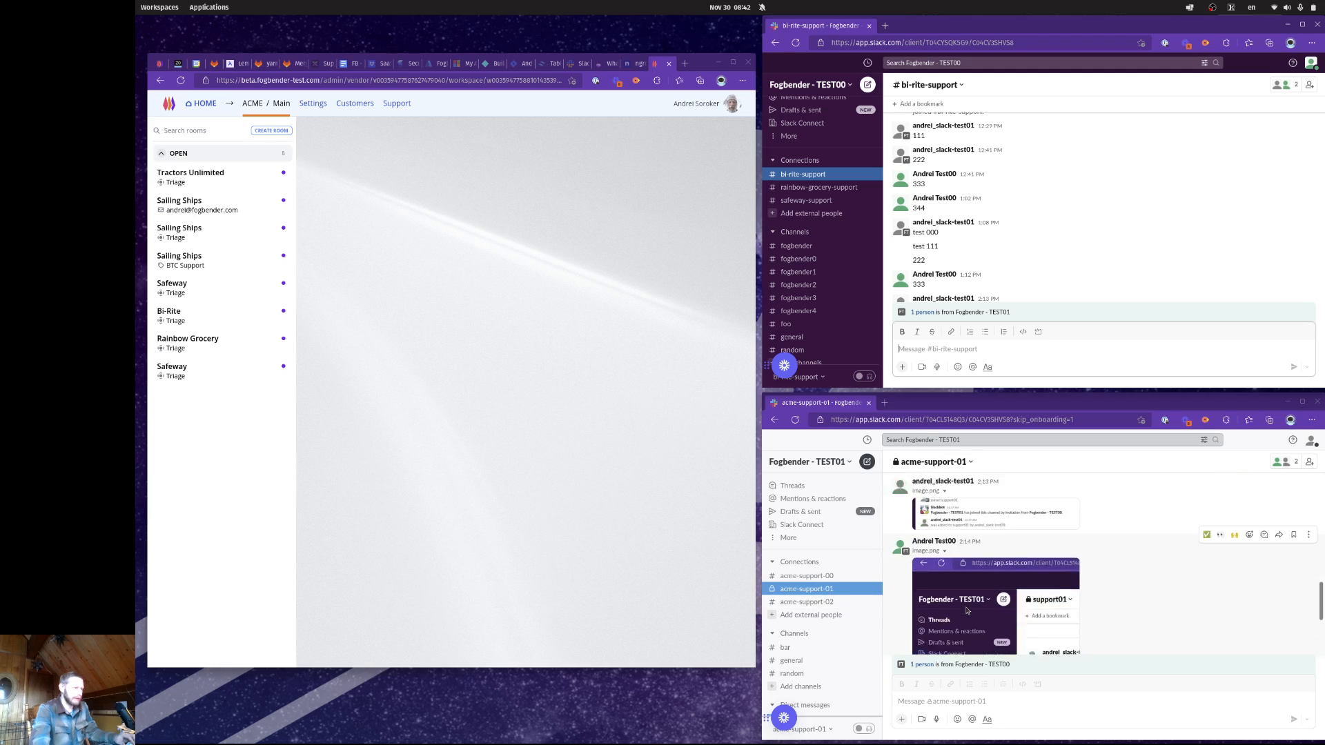
{"action": "left_click", "coordinate": [815, 602]}
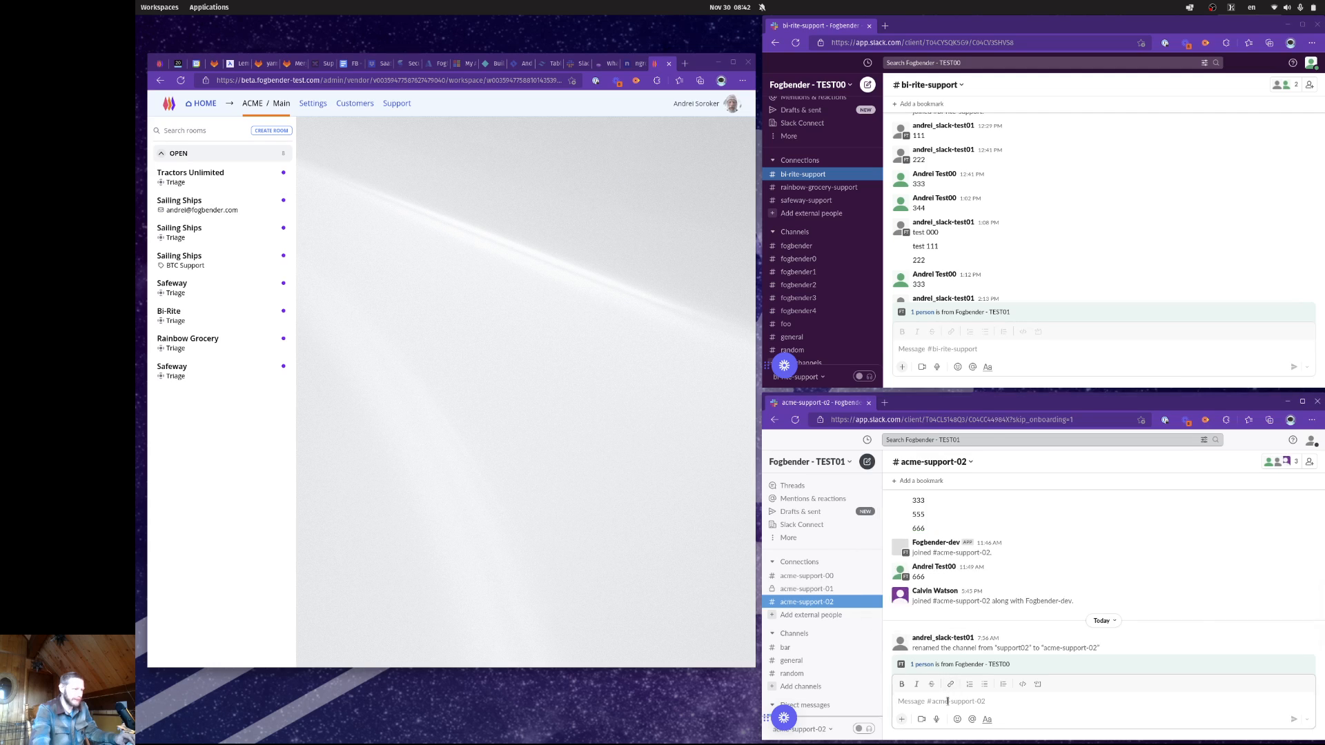
{"action": "type", "text": "TEST"}
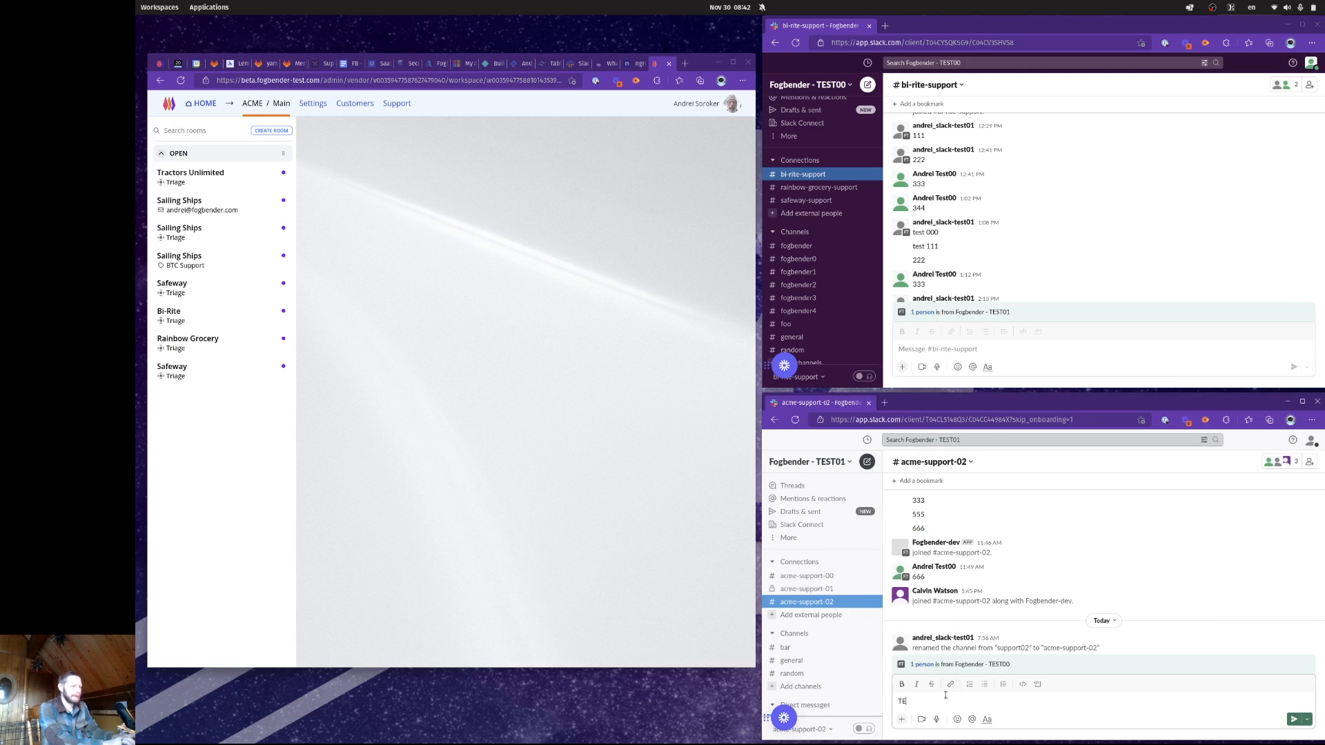
{"action": "key", "text": "Return"}
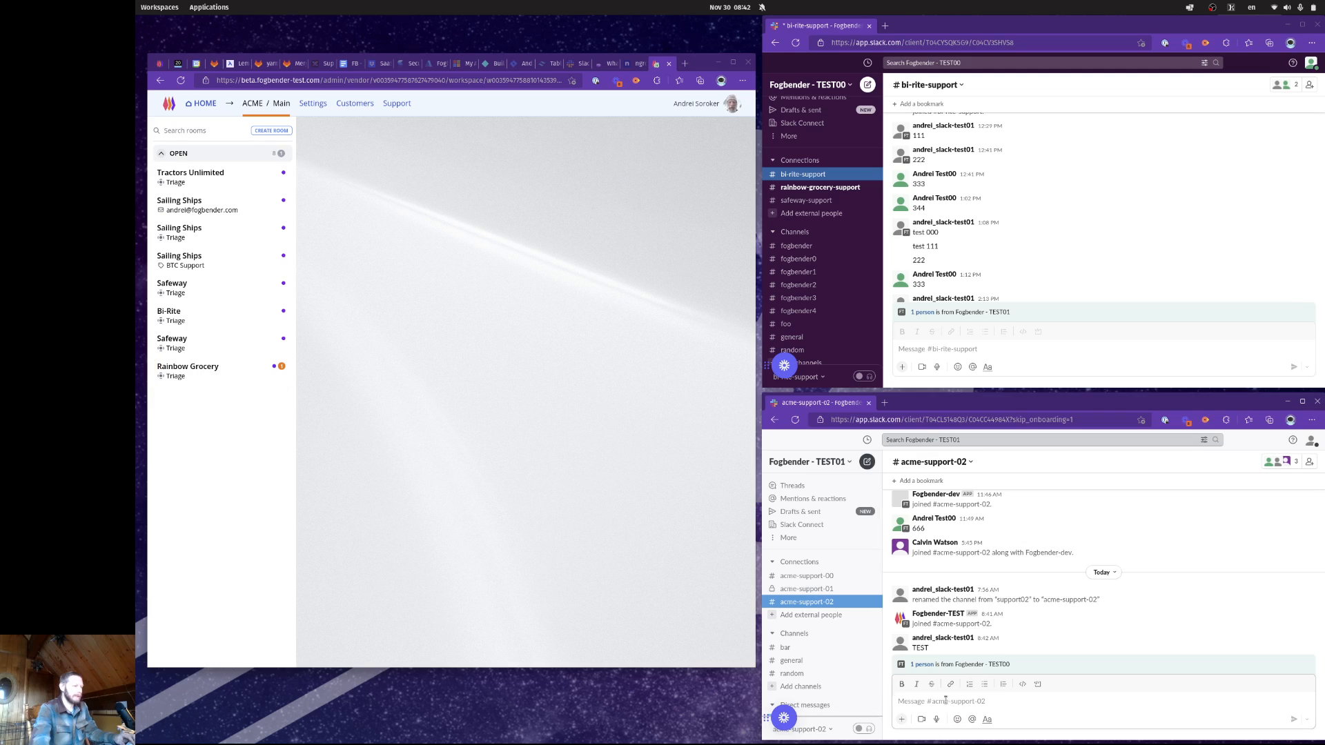
Open the Rainbow Grocery Triage room, and reply "RESPONSE" in the rainbow-grocery-support channel of the Fogbender - TEST00 Slack workspace.
{"action": "left_click", "coordinate": [200, 372]}
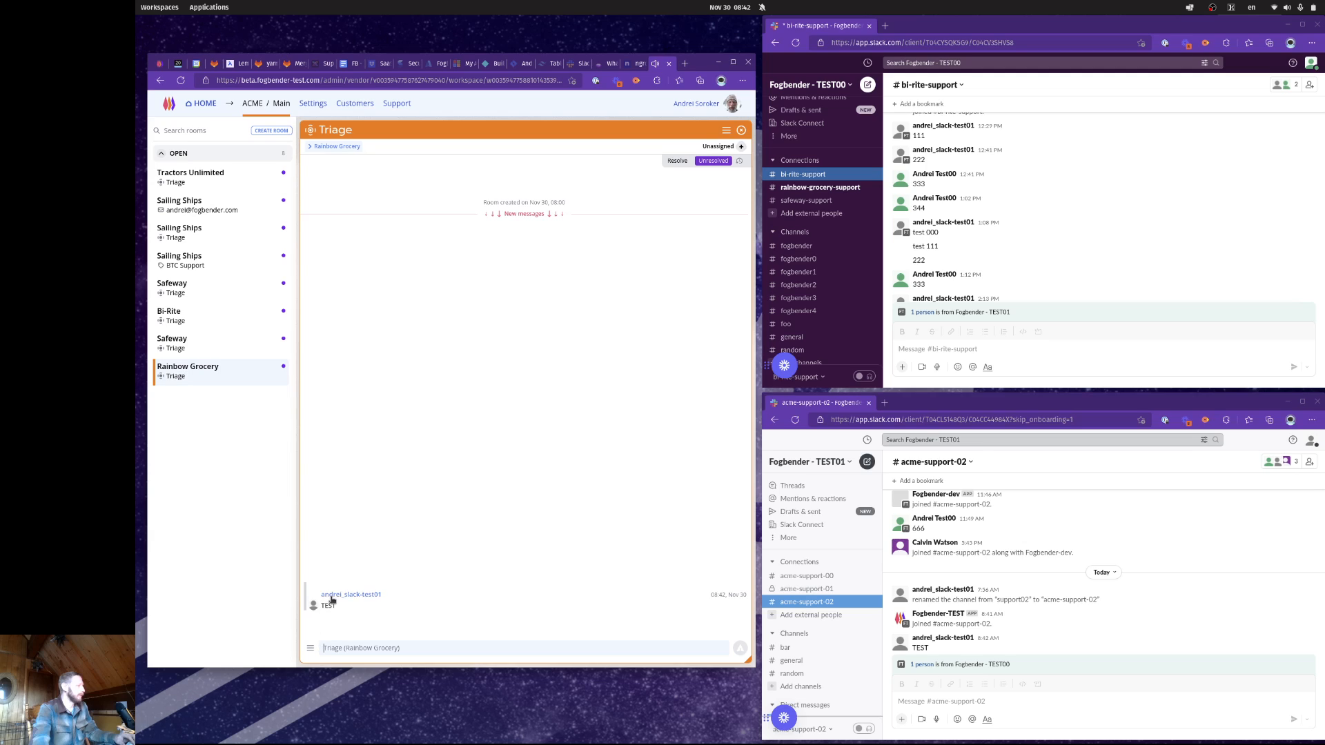
{"action": "left_click", "coordinate": [835, 188]}
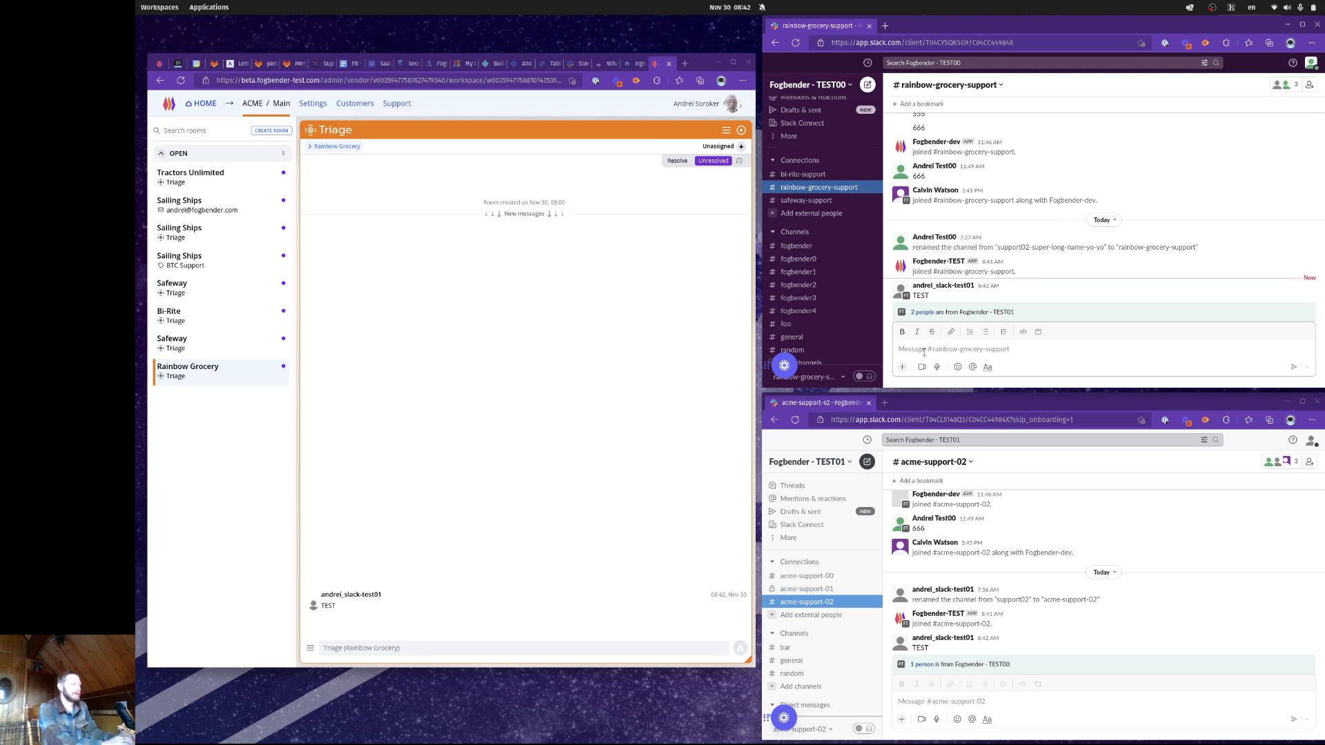
{"action": "type", "text": "RESPONSE"}
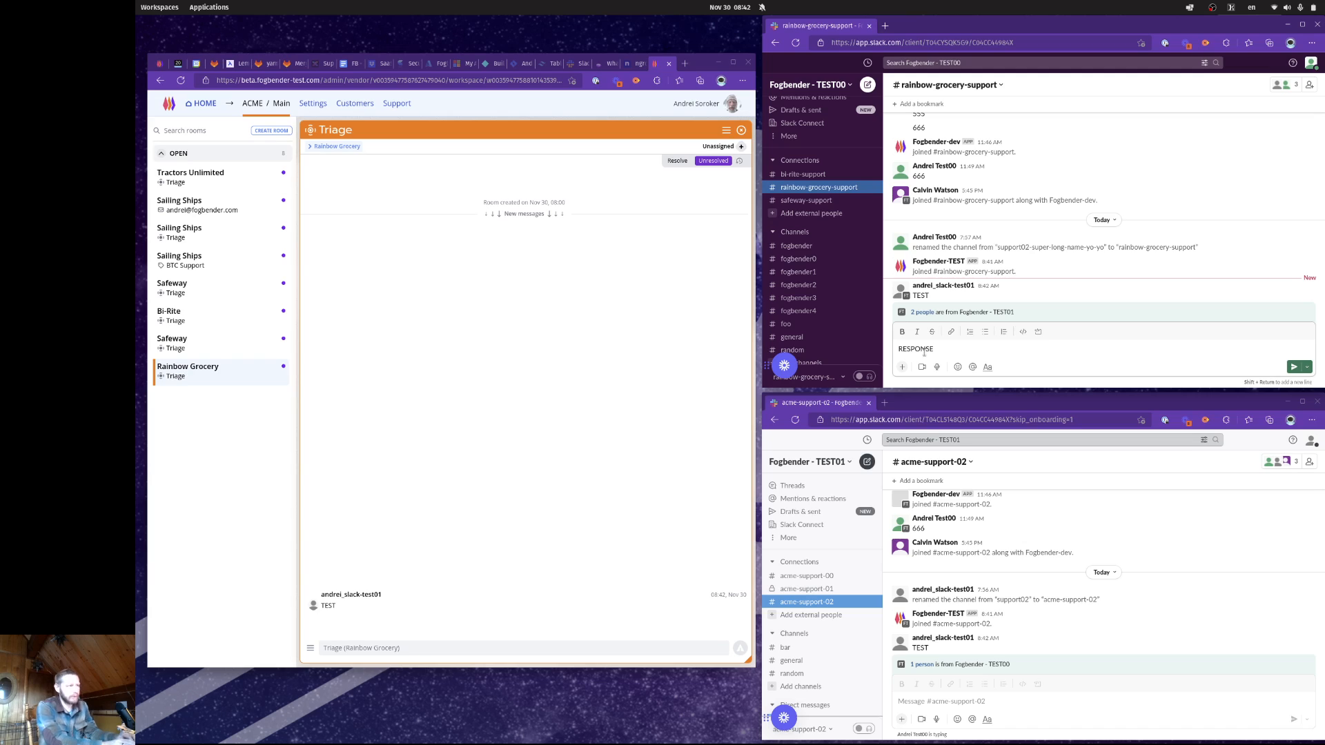
{"action": "key", "text": "Return"}
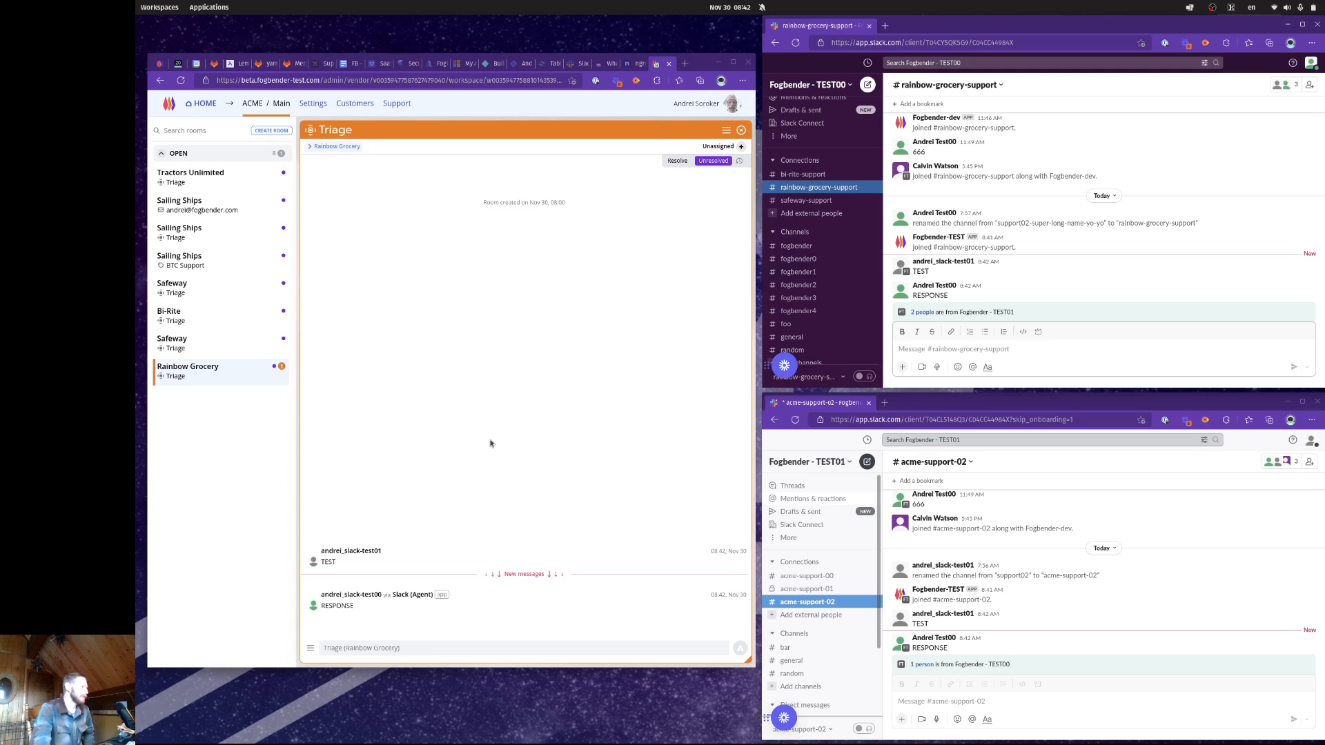
Edit the customer's last message in the acme-support-02 Slack channel to read "TEST 00".
{"action": "left_click", "coordinate": [383, 649]}
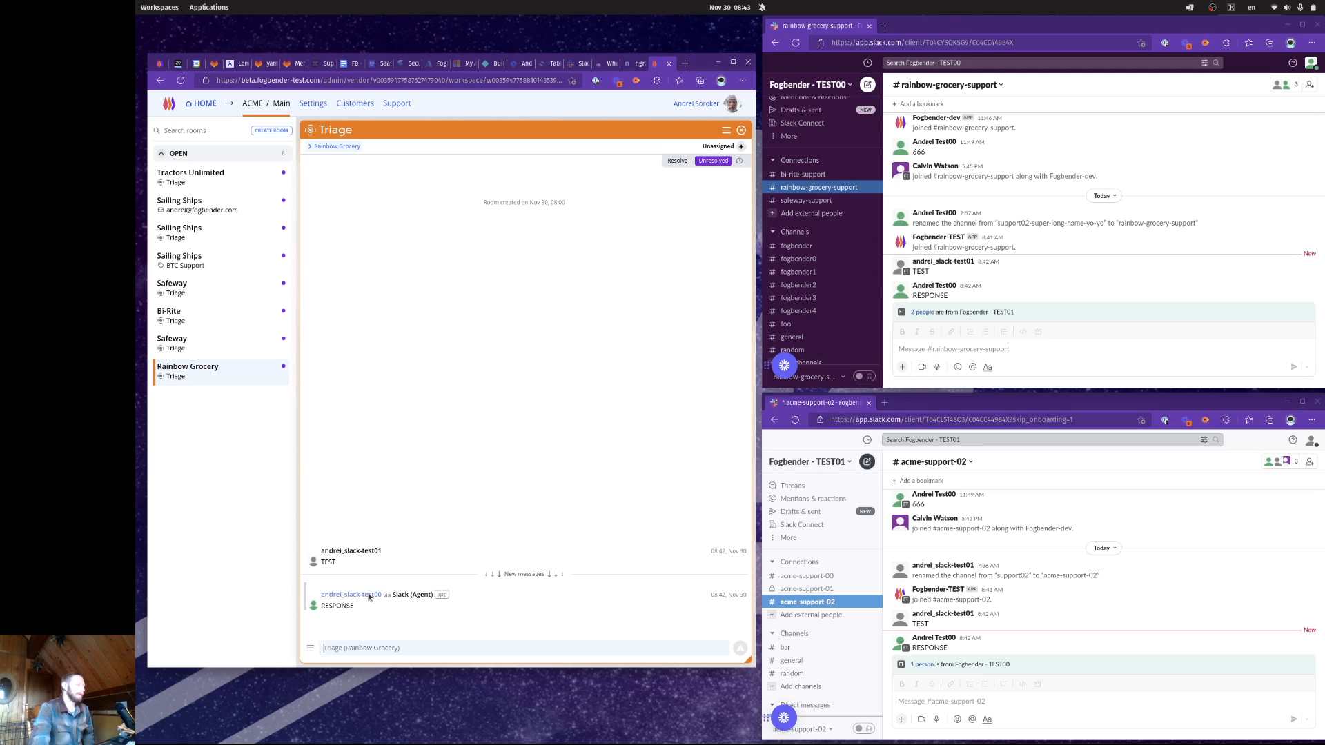
{"action": "left_click", "coordinate": [980, 702]}
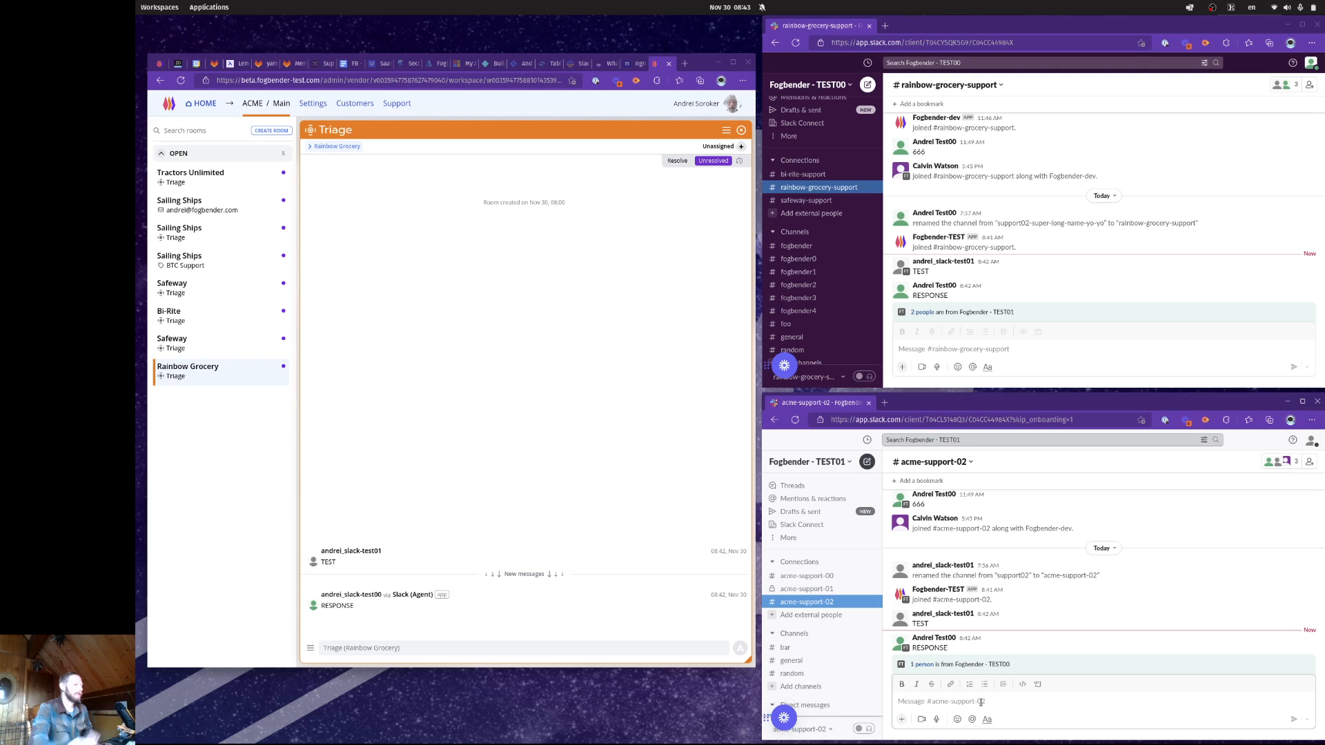
{"action": "key", "text": "Up"}
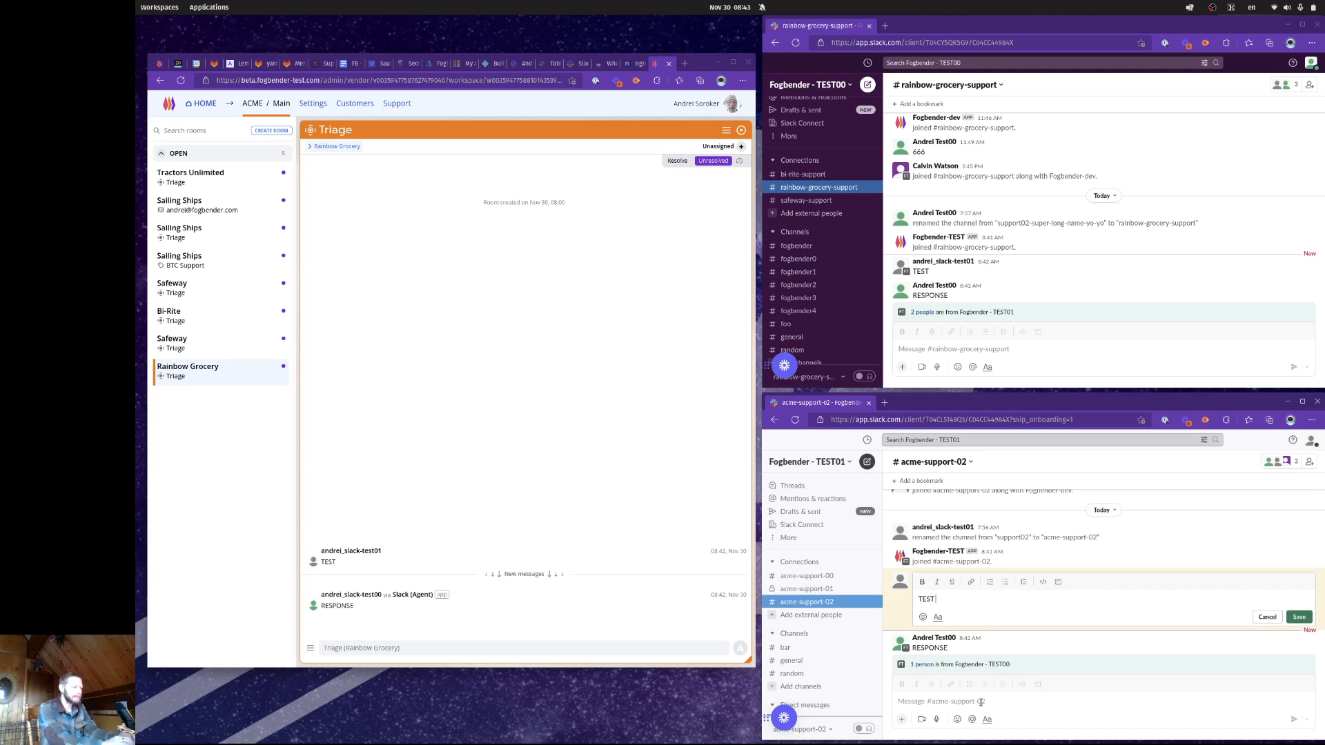
{"action": "type", "text": "00"}
{"action": "key", "text": "Return"}
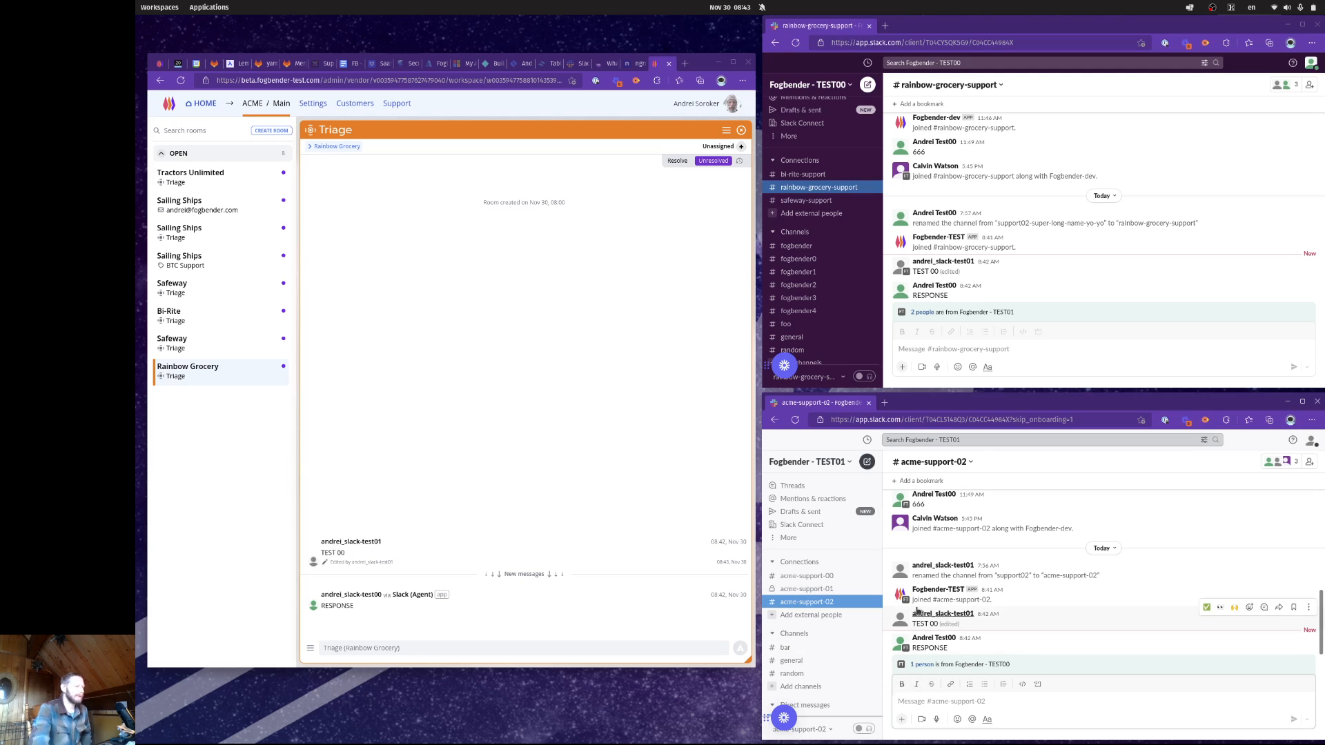
Add a heart reaction to the "TEST 00" message in the Rainbow Grocery Triage room.
{"action": "left_click", "coordinate": [304, 549]}
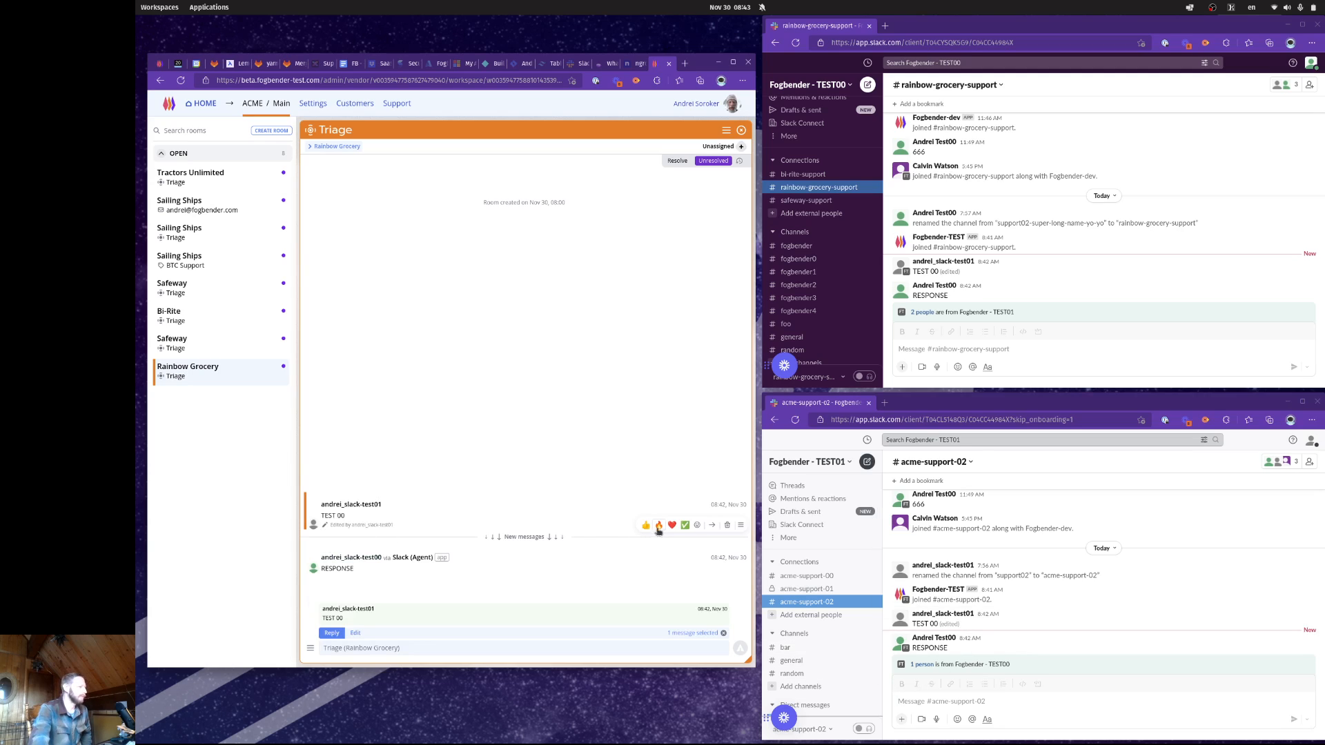
{"action": "left_click", "coordinate": [672, 526]}
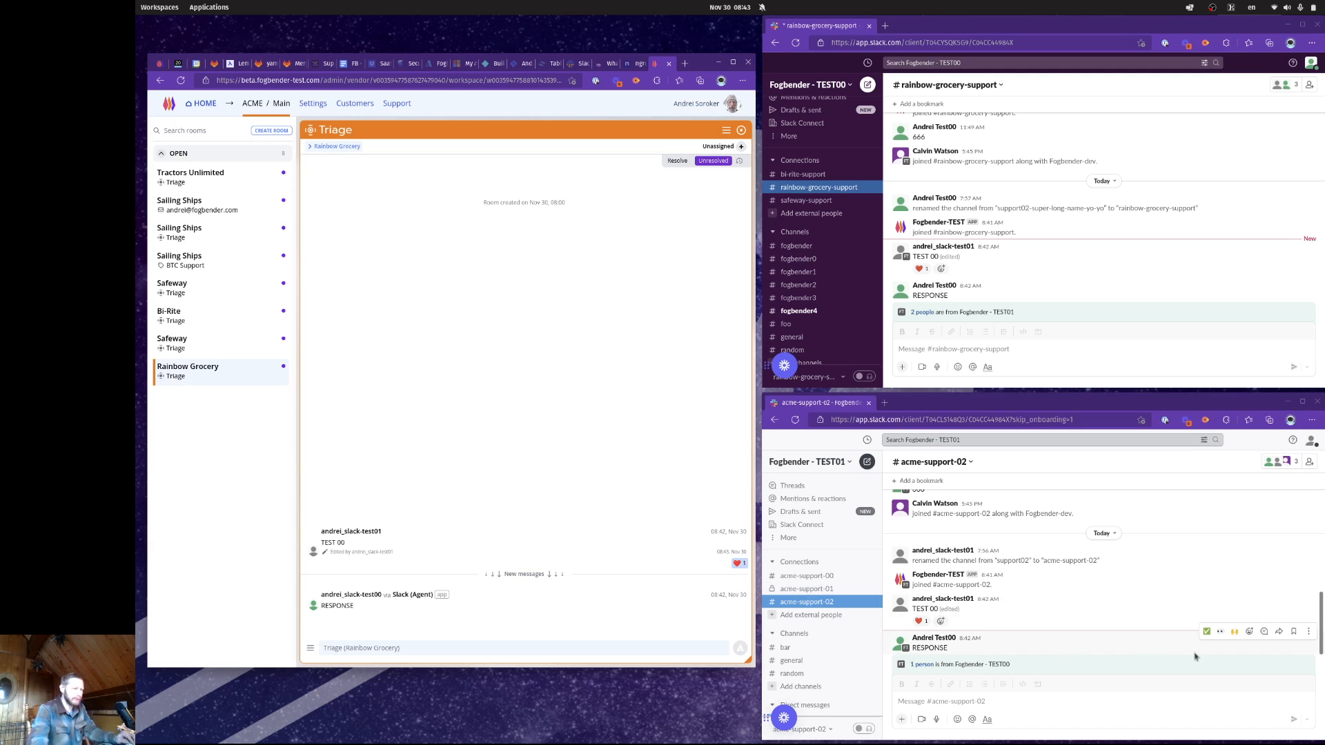
Reply "this is a thread response" in a thread on the "RESPONSE" message in the acme-support-02 Slack channel.
{"action": "left_click", "coordinate": [1263, 631]}
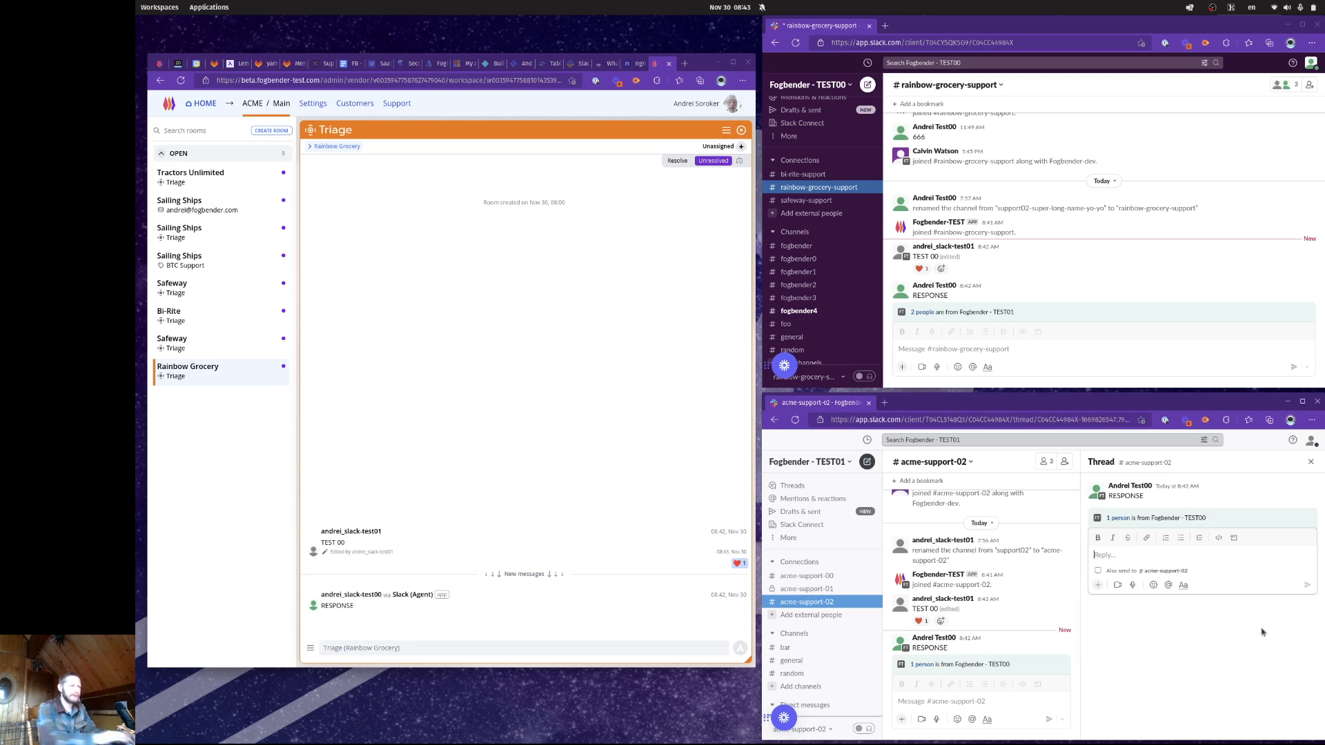
{"action": "type", "text": "this is a"}
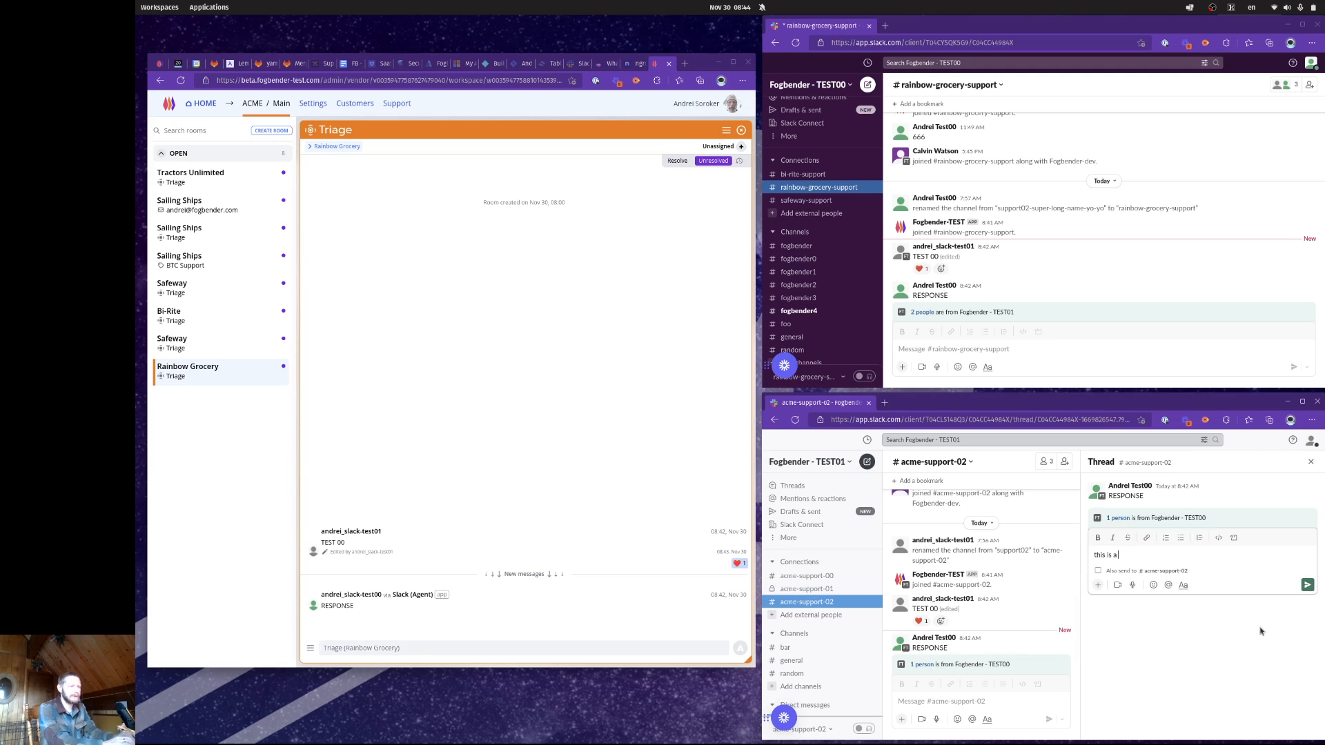
{"action": "type", "text": " thread response"}
{"action": "key", "text": "Return"}
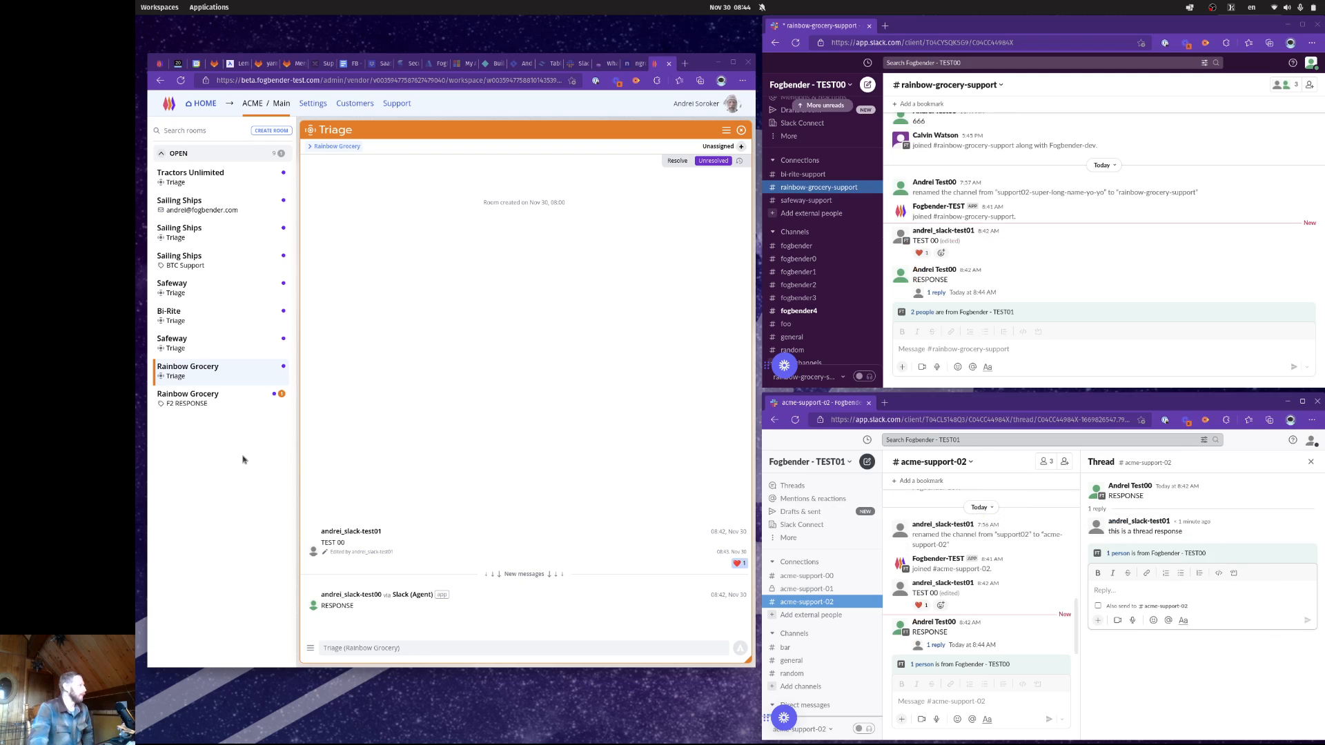
Open Rainbow Grocery's F2 RESPONSE room in Fogbender and send the message "welcome to the thread".
{"action": "left_click", "coordinate": [207, 403]}
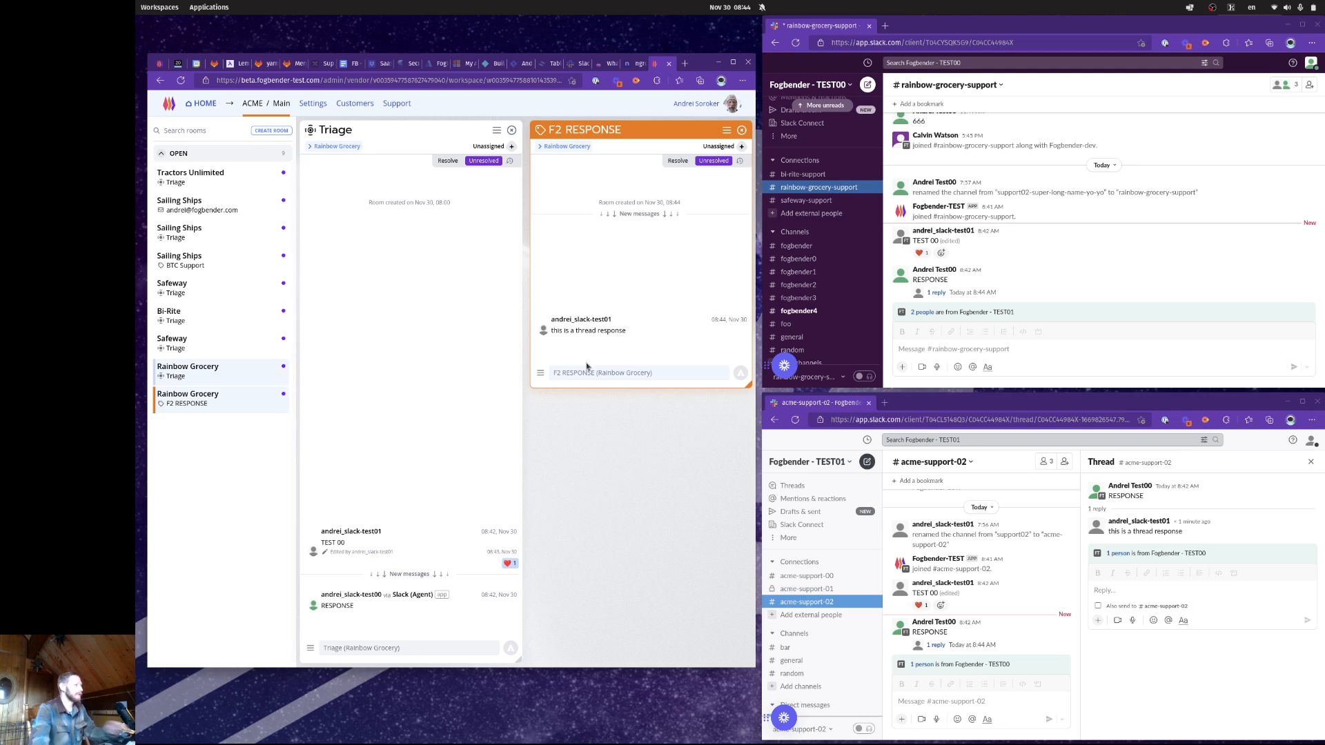
{"action": "left_click", "coordinate": [587, 366]}
{"action": "type", "text": "welcome to"}
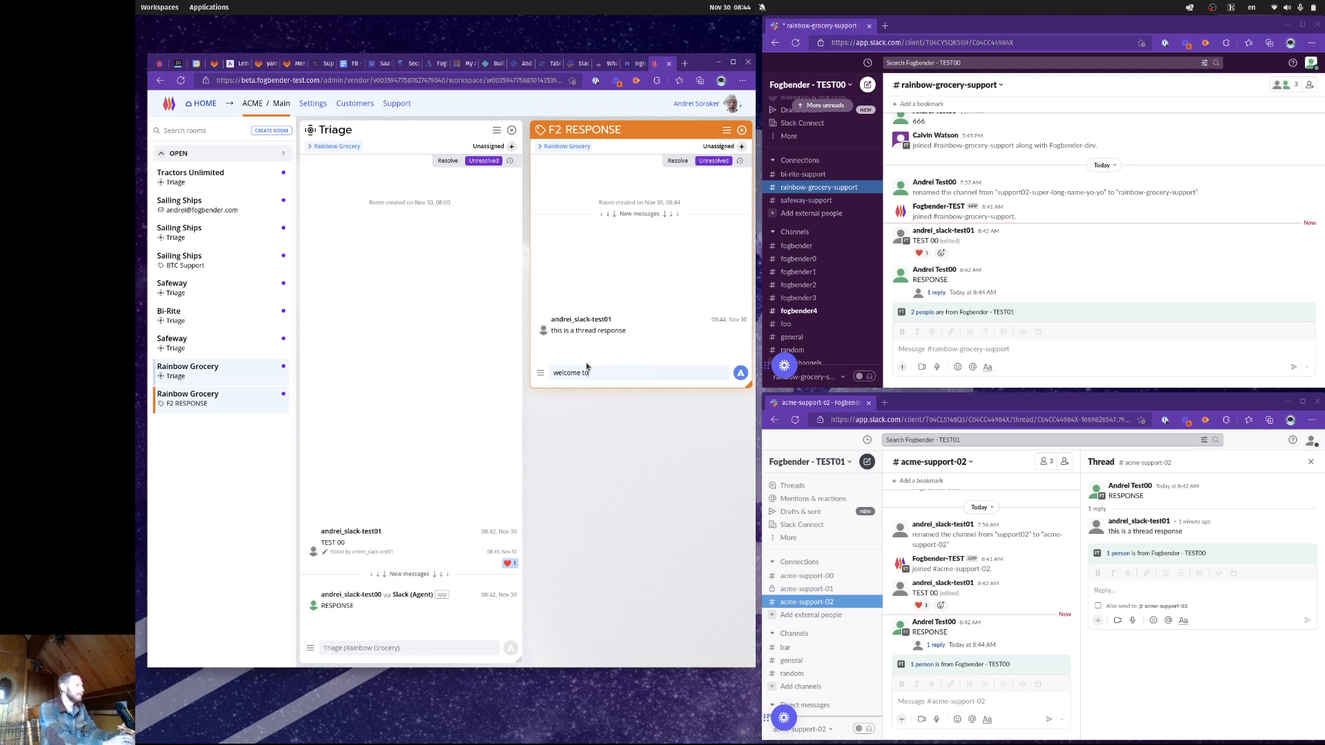
{"action": "type", "text": " the thread"}
{"action": "key", "text": "Return"}
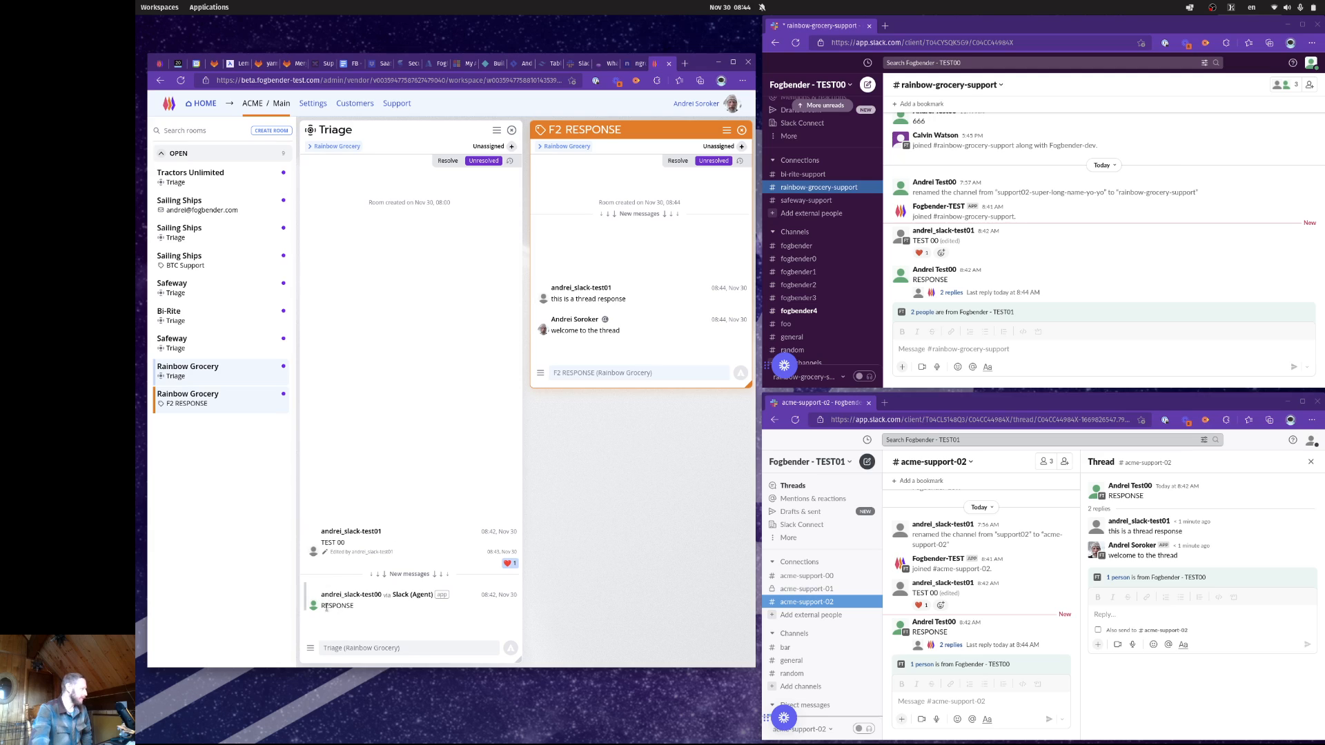
Capture a screenshot of the Connections list in the Fogbender - TEST00 Slack workspace and send it in the F2 RESPONSE room.
{"action": "left_click", "coordinate": [339, 630]}
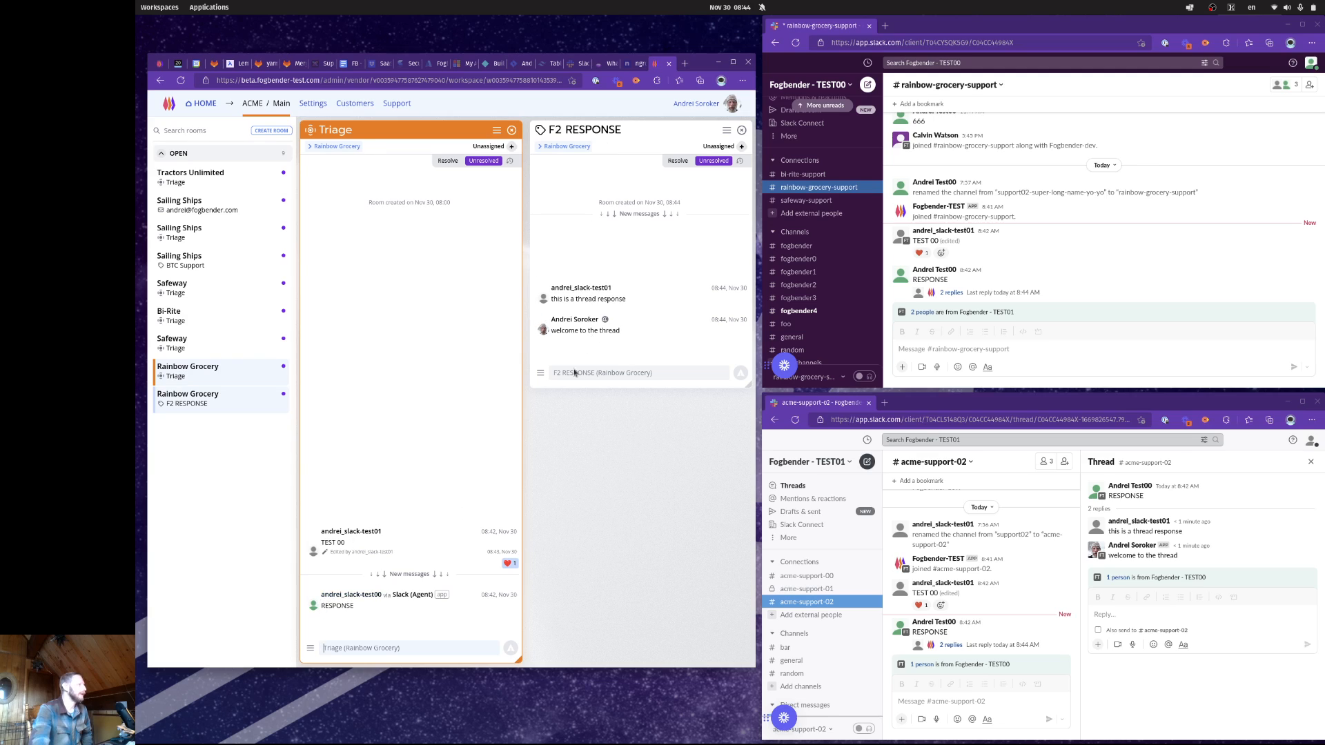
{"action": "left_click", "coordinate": [574, 373]}
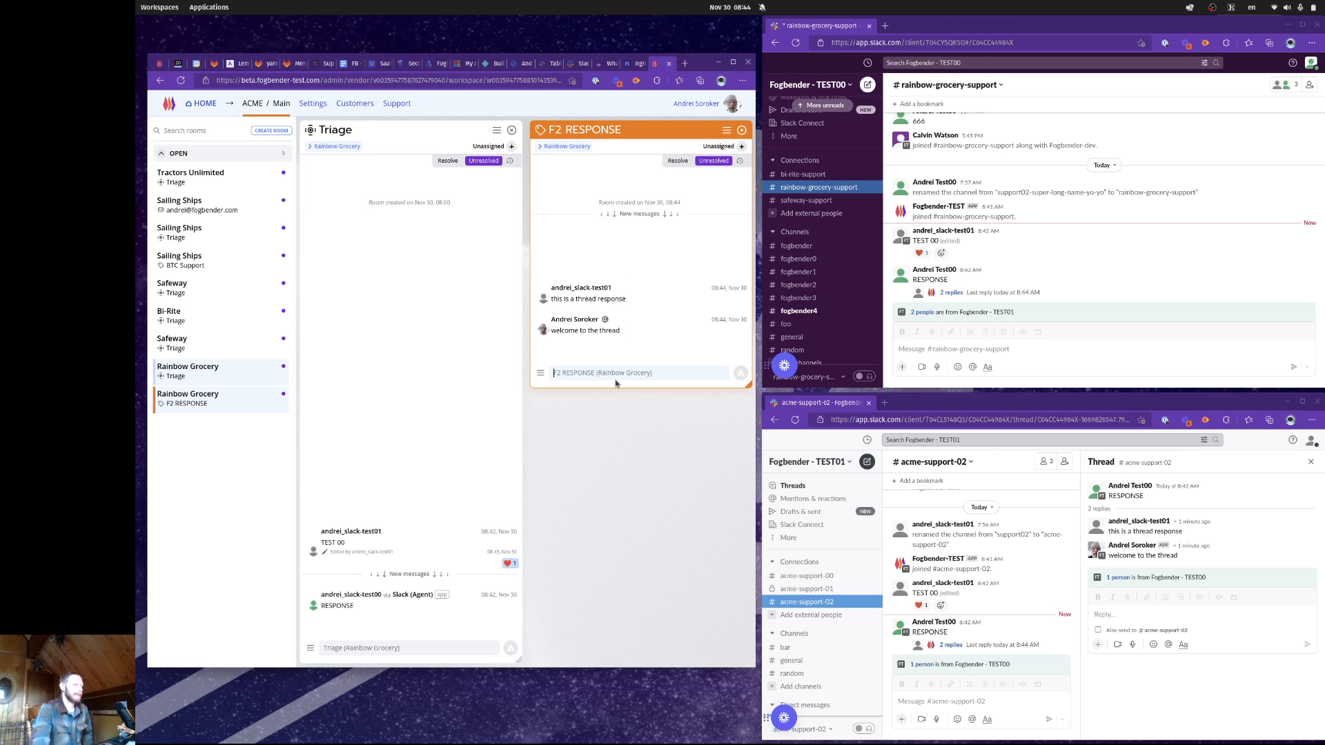
{"action": "key", "text": "Print"}
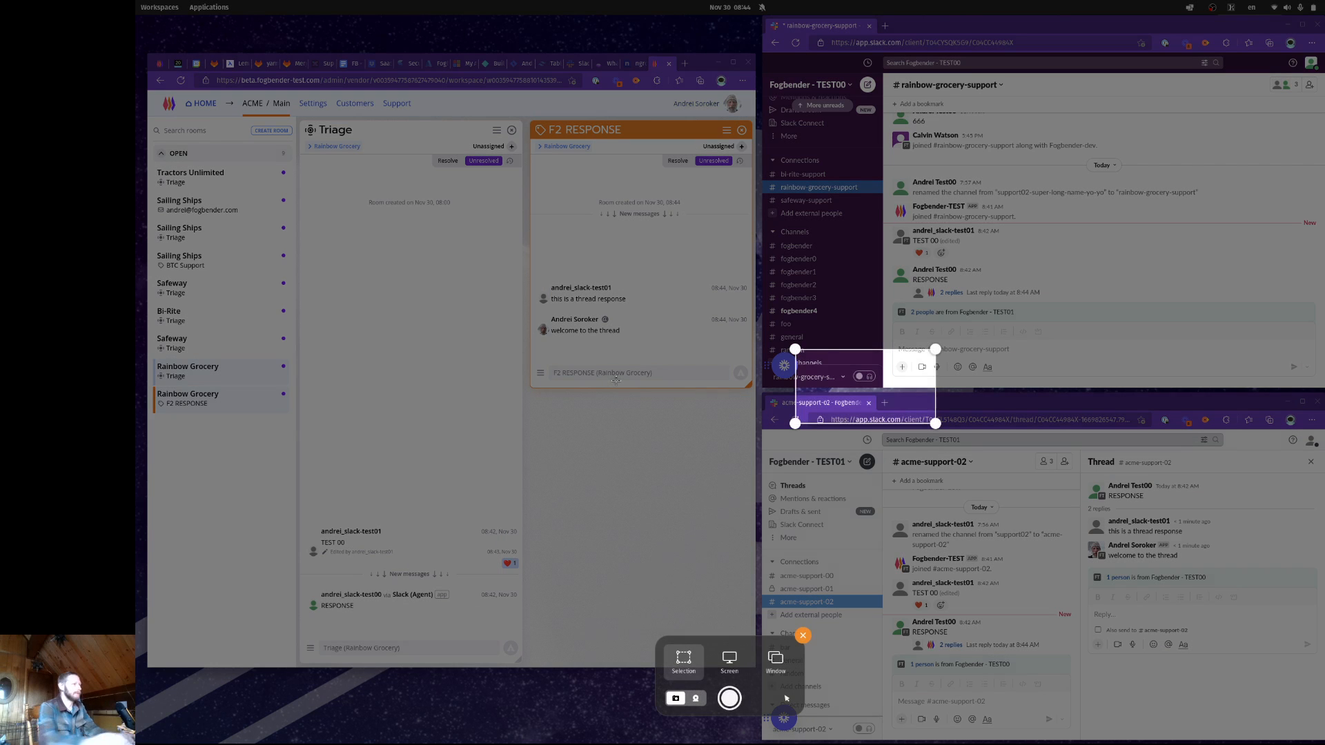
{"action": "left_click_drag", "start_coordinate": [867, 401], "coordinate": [837, 253]}
{"action": "left_click", "coordinate": [729, 698]}
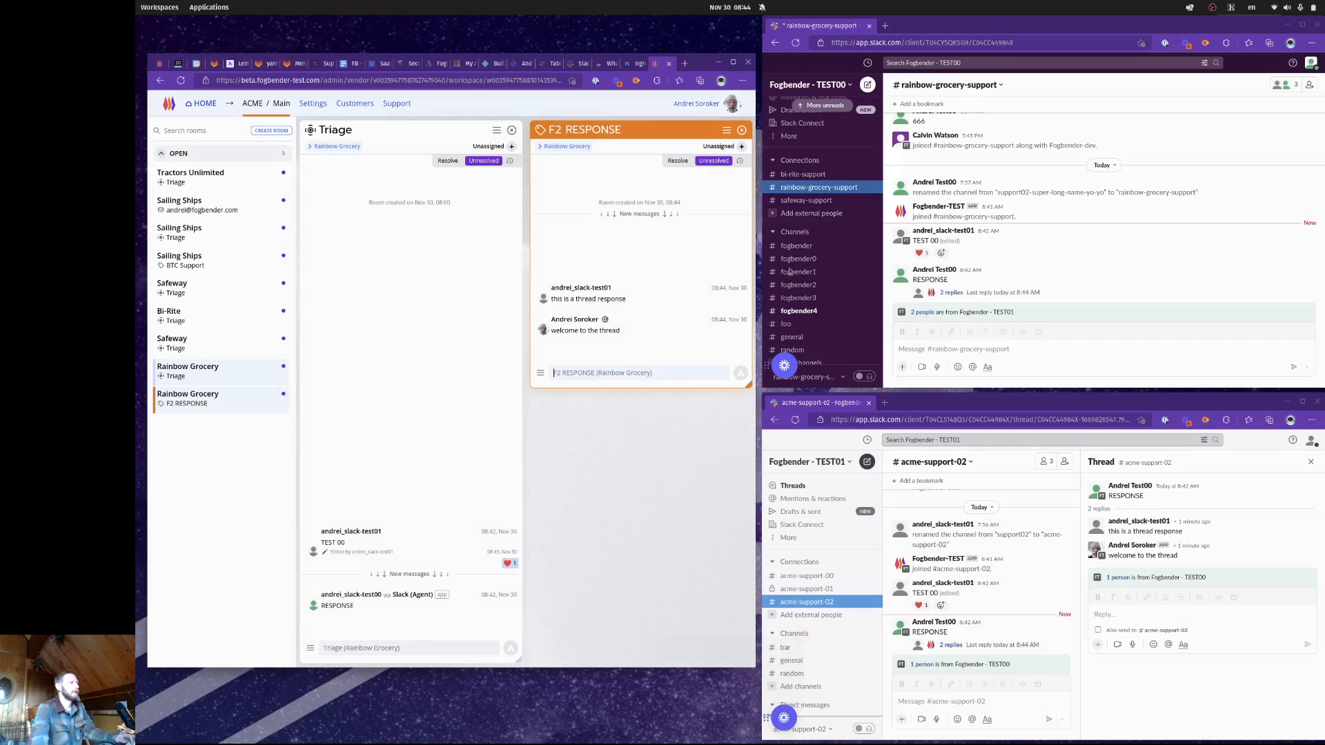
{"action": "key", "text": "ctrl+v"}
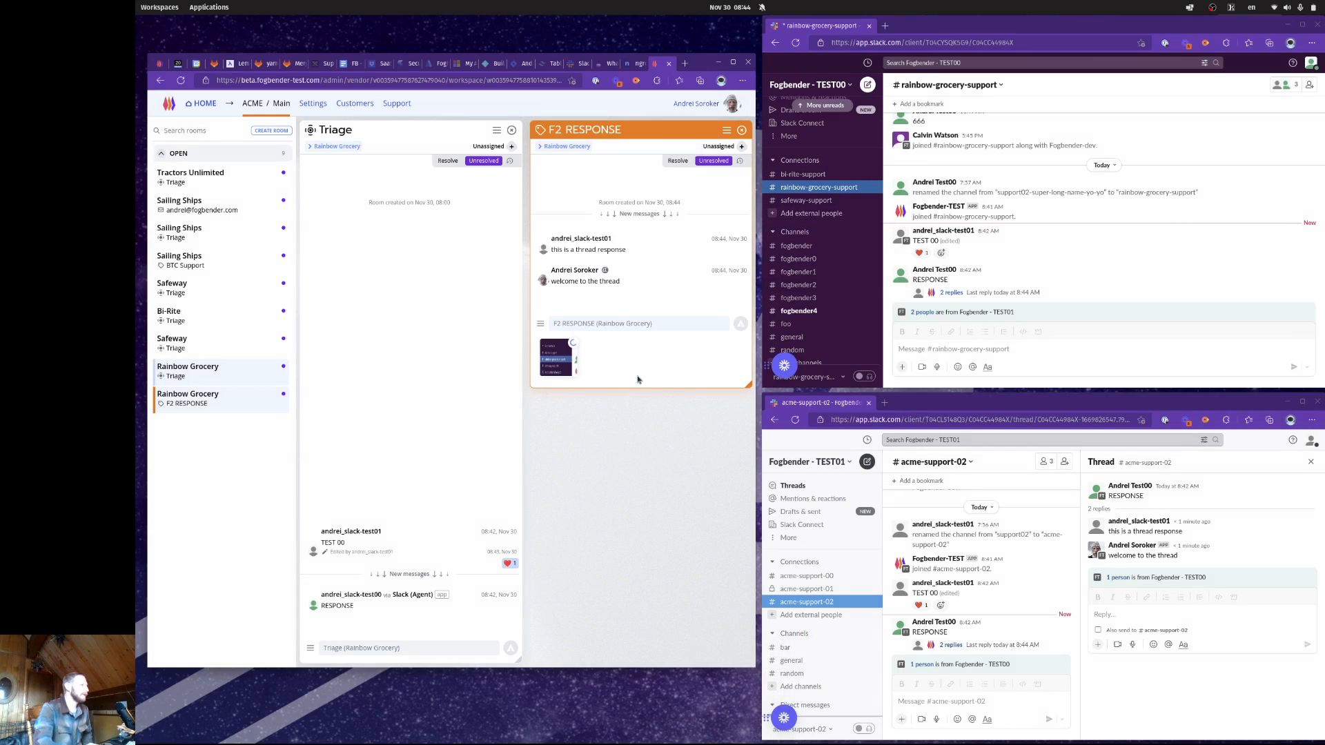
{"action": "key", "text": "Return"}
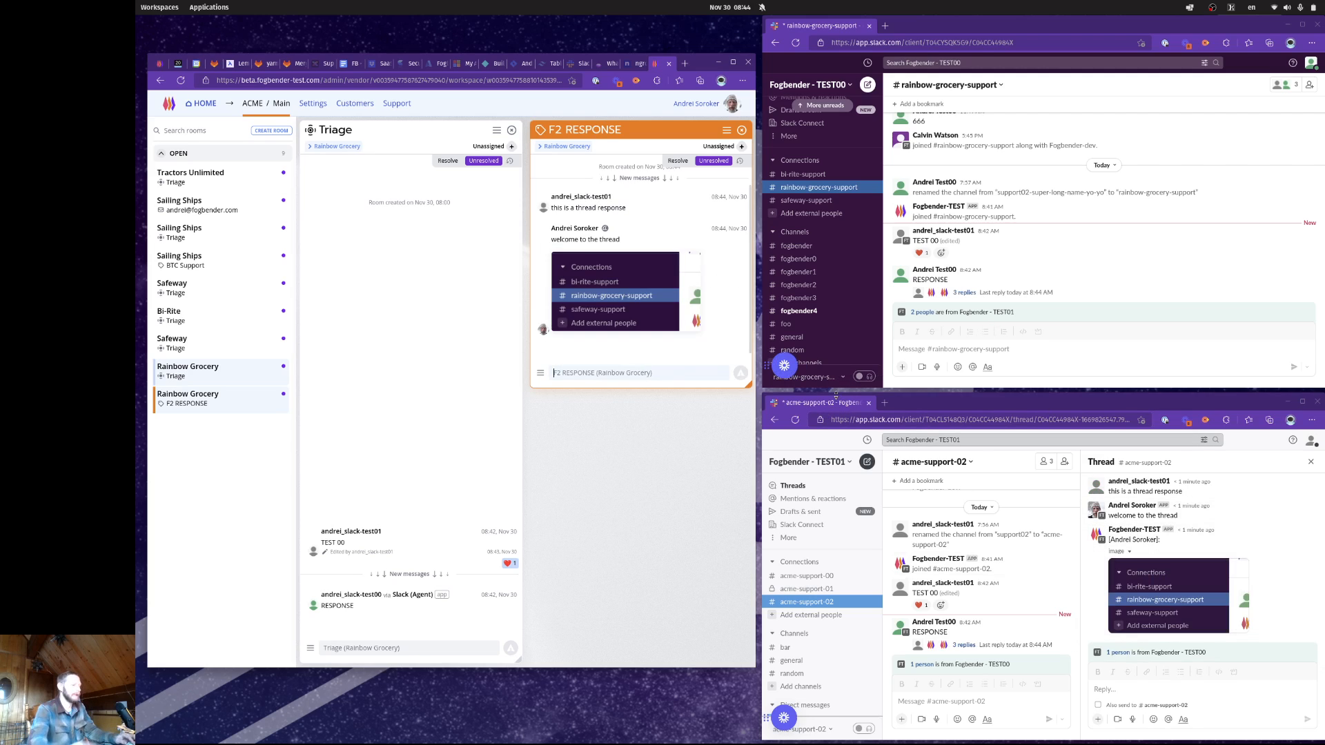
Post a screenshot of the TEST01 Slack sidebar entries from Threads to More in acme-support-02, approve sharing it, and activate the Triage room's message field.
{"action": "key", "text": "Print"}
{"action": "left_click_drag", "start_coordinate": [831, 198], "coordinate": [816, 519]}
{"action": "key", "text": "Return"}
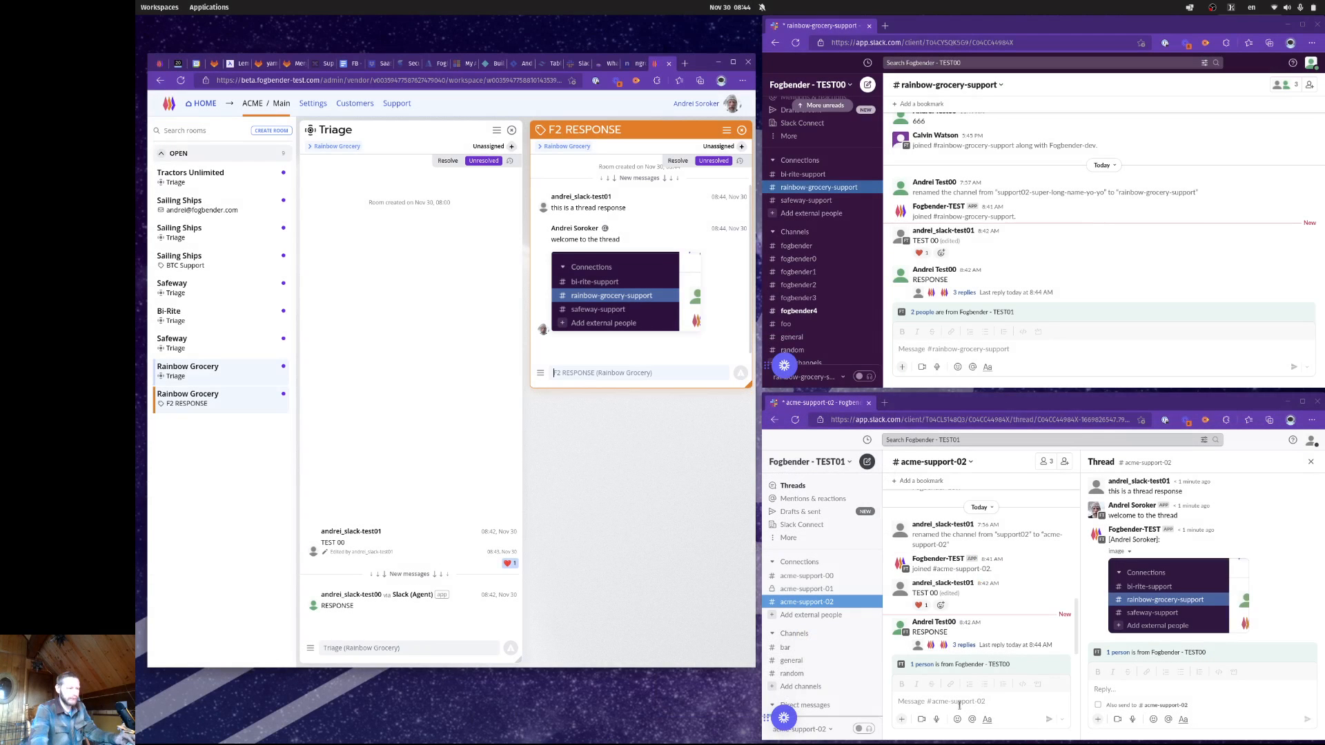
{"action": "left_click", "coordinate": [958, 701]}
{"action": "key", "text": "ctrl+v"}
{"action": "key", "text": "Return"}
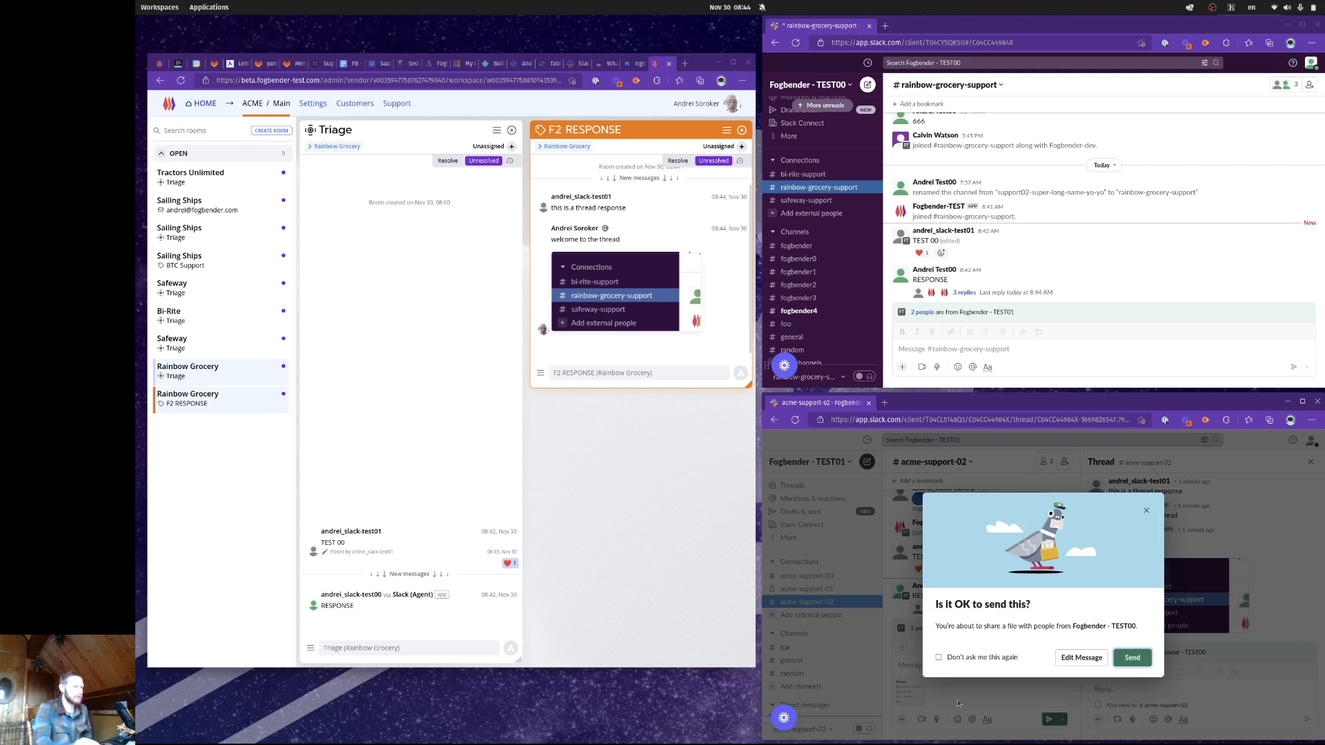
{"action": "left_click", "coordinate": [1132, 657]}
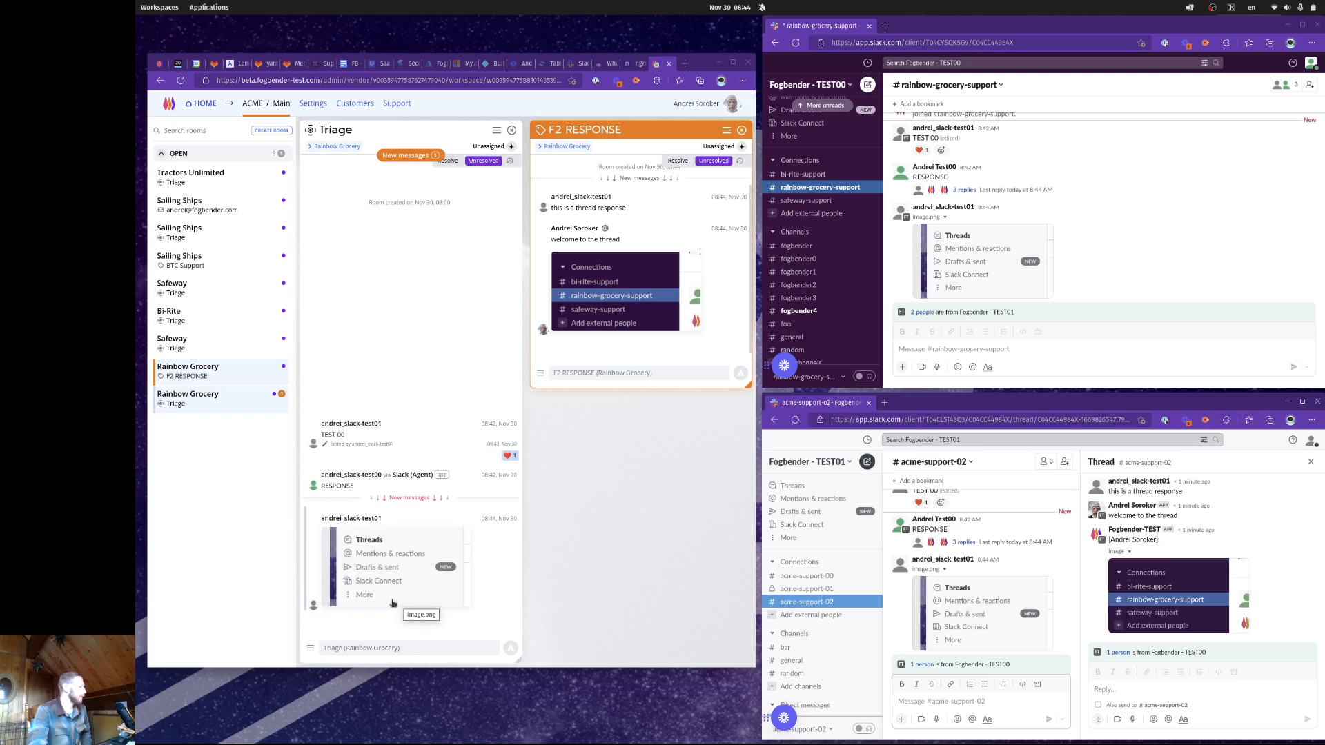
{"action": "left_click", "coordinate": [375, 646]}
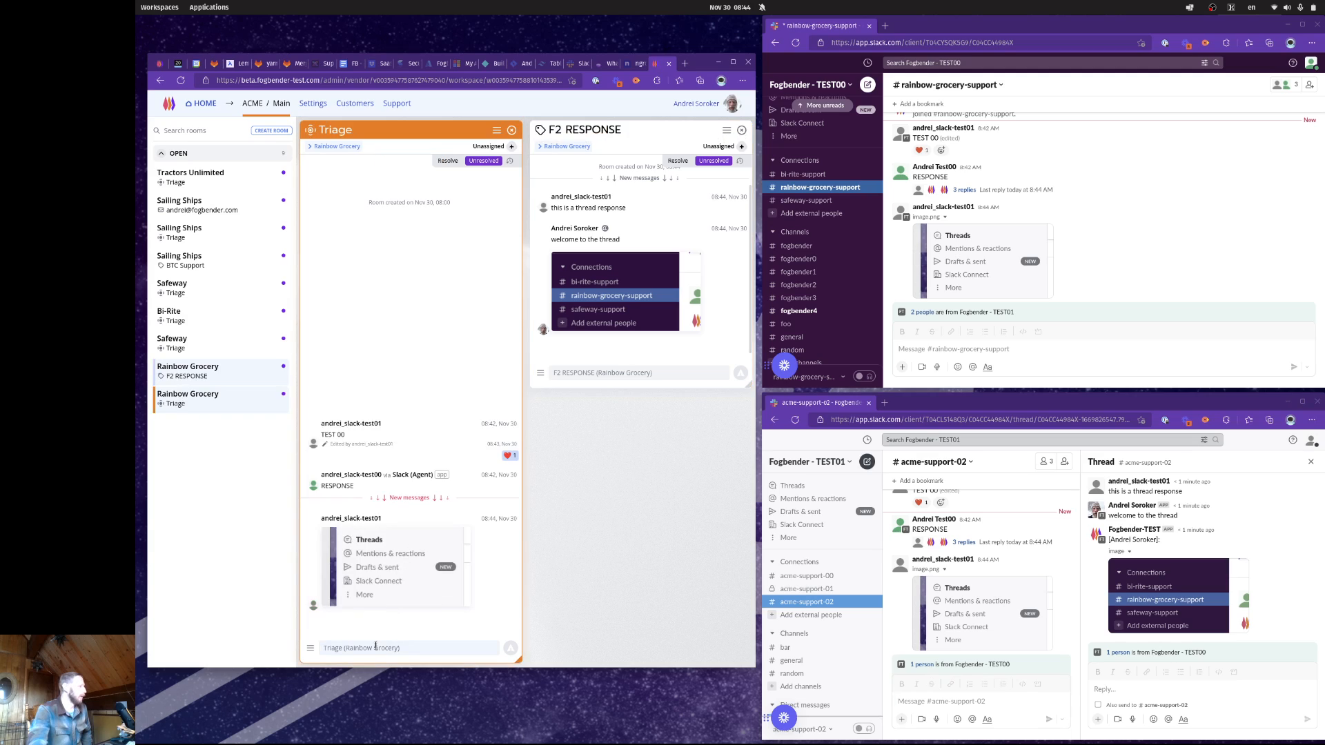